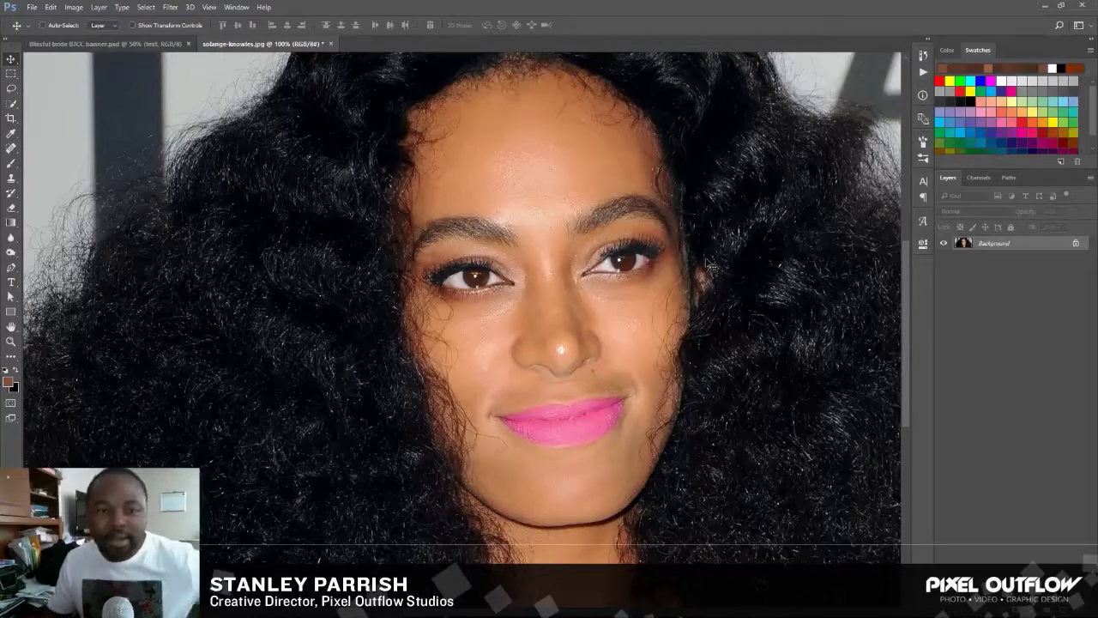
Step: Lasso a thin strip of skin along the upper edge of the eyebrow on the right side of the face
left_click(10, 90)
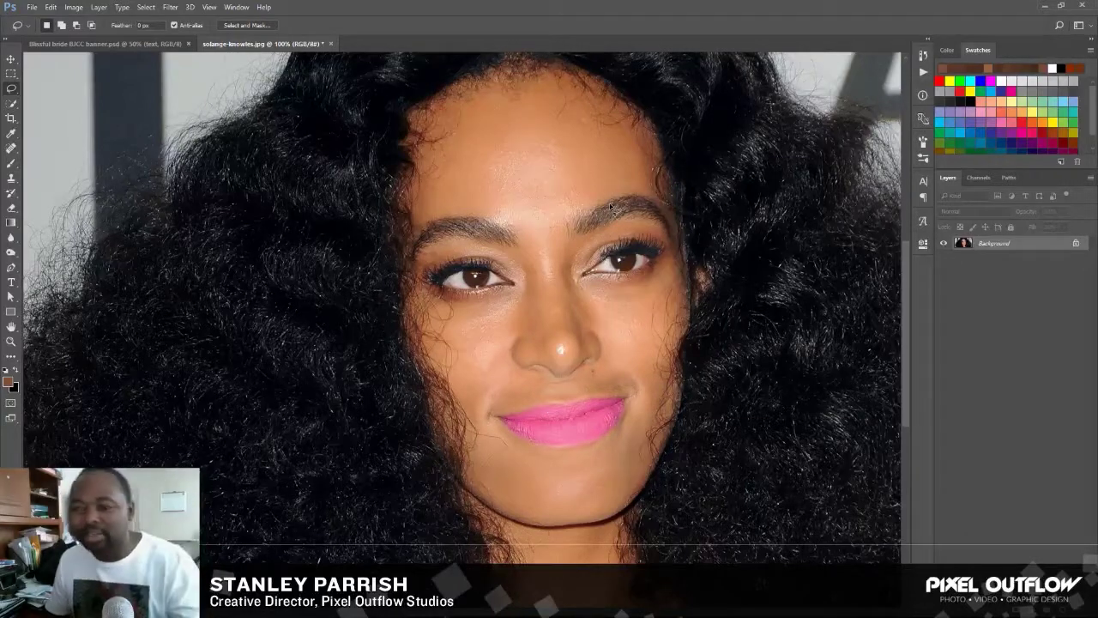
left_click(558, 224)
right_click(558, 223)
left_click(559, 220)
left_click(559, 222)
mouse_move(560, 221)
left_mouse_down()
mouse_move(654, 194)
mouse_move(647, 182)
mouse_move(617, 182)
mouse_move(560, 226)
left_mouse_up()
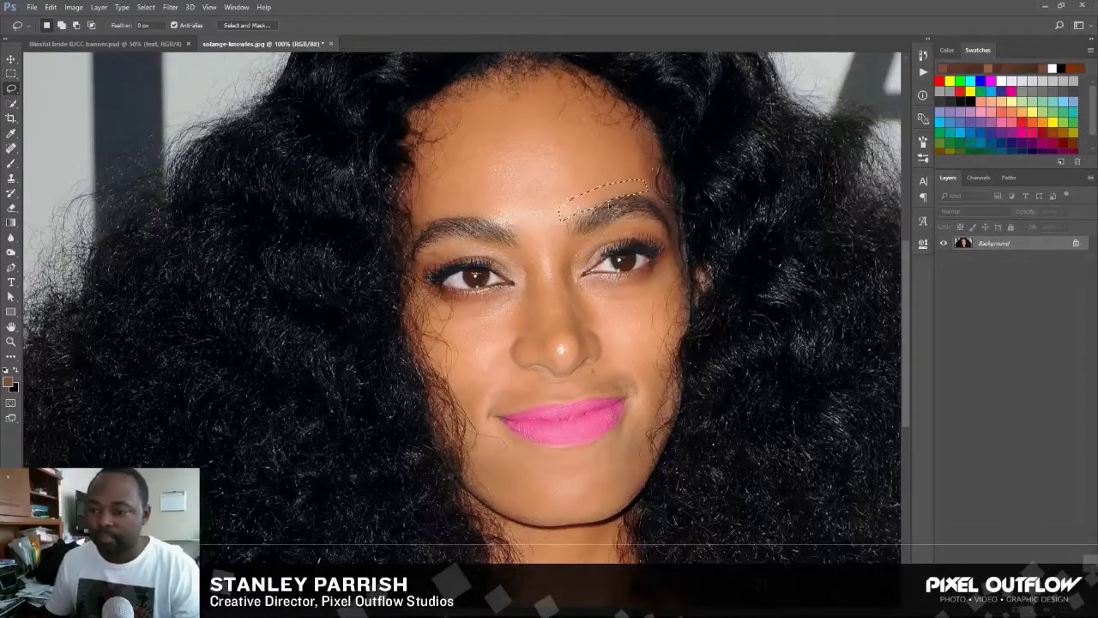
key("shift")
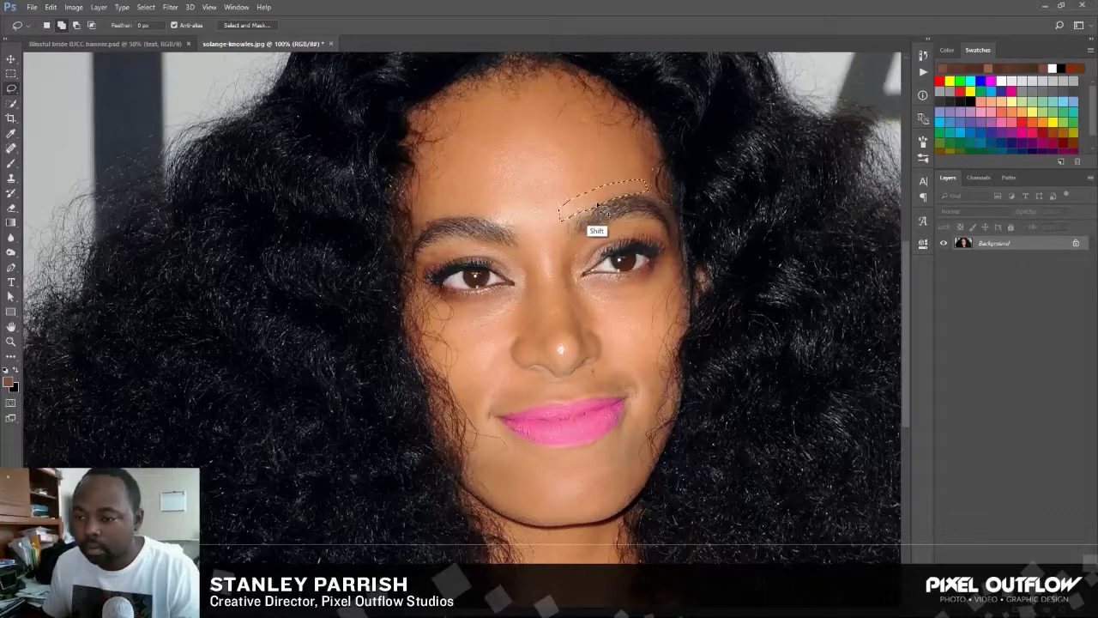
right_click(600, 196)
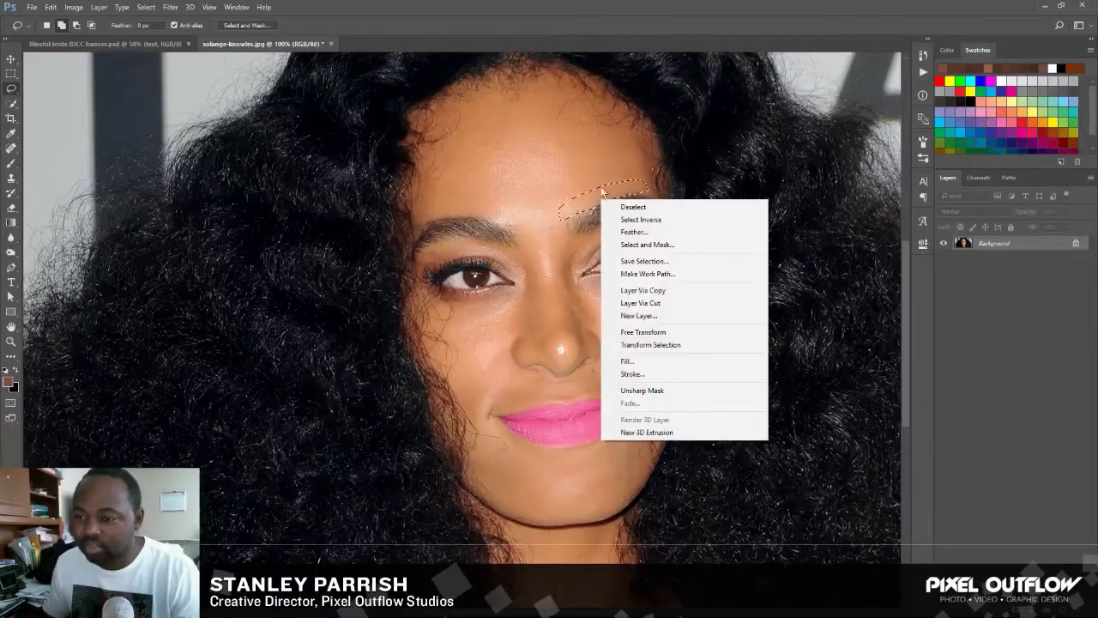
left_click(593, 211)
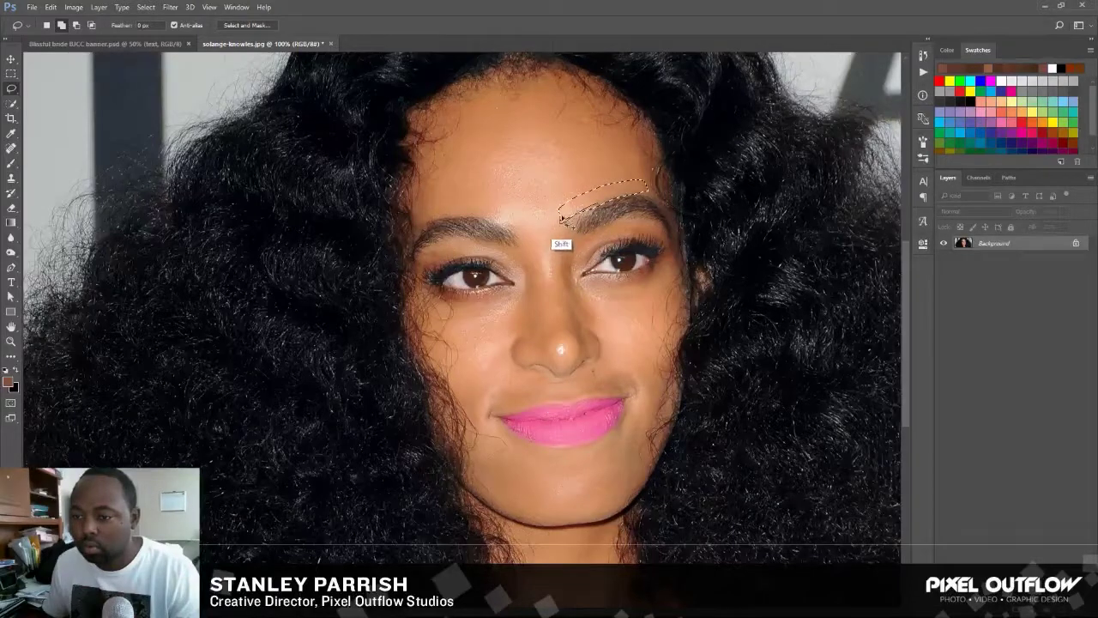
key("shift")
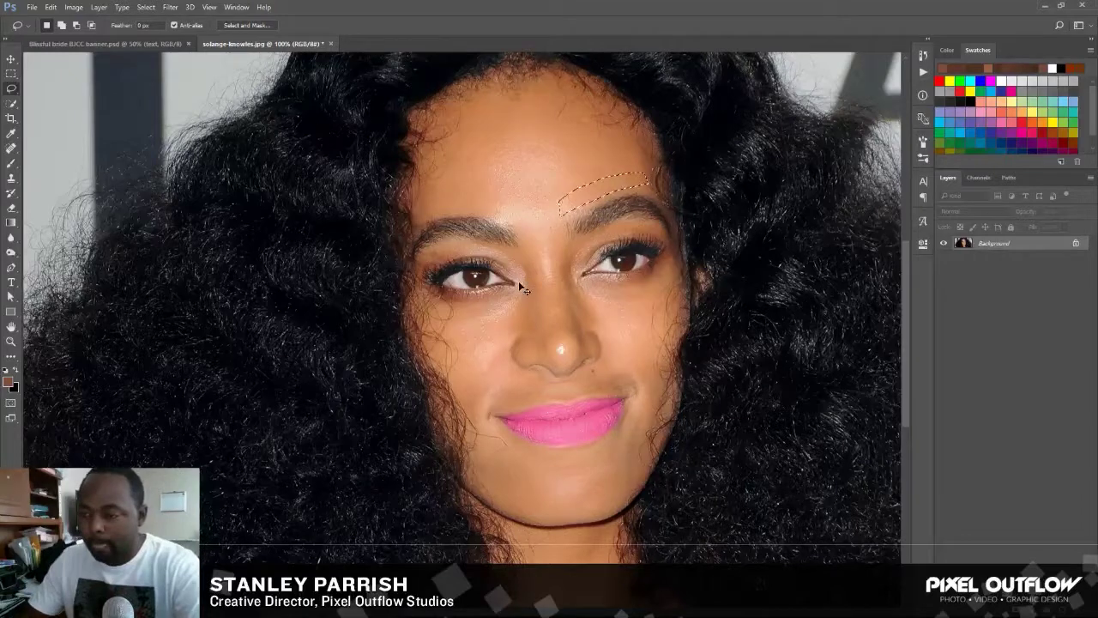
Step: Copy the selected skin strip to a new layer and check it alone with the Background layer temporarily hidden
key("ctrl+j")
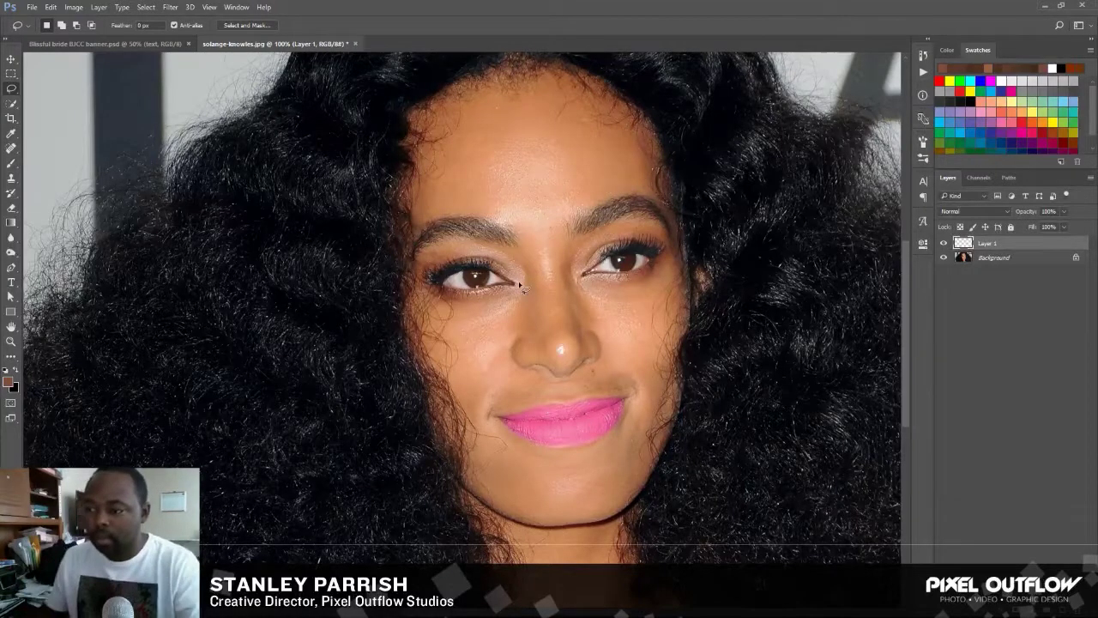
left_click(945, 258)
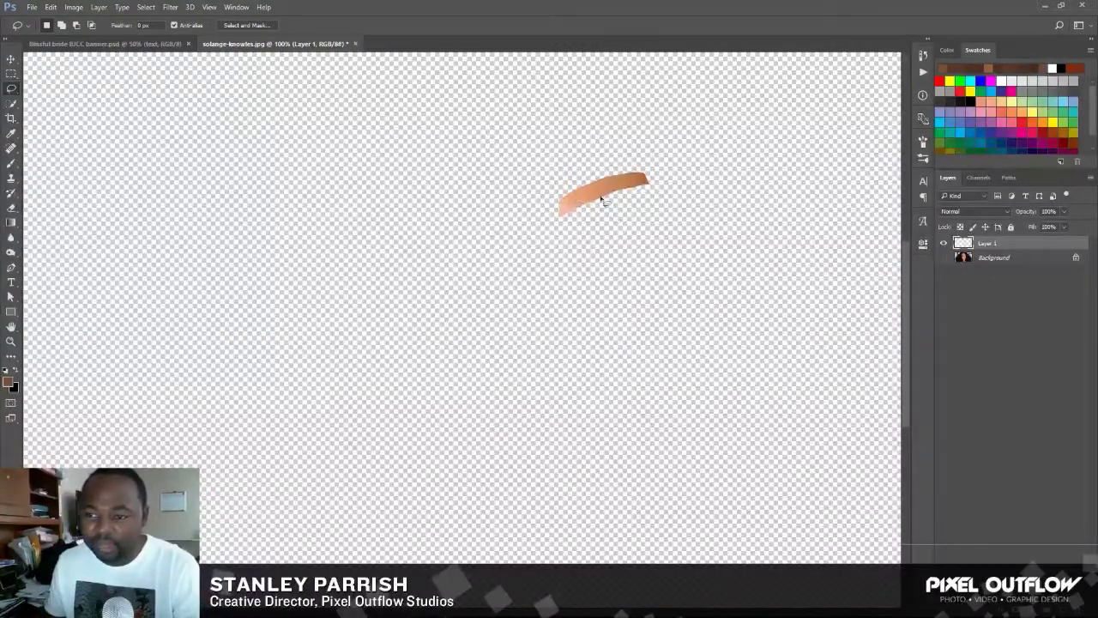
left_click(945, 258)
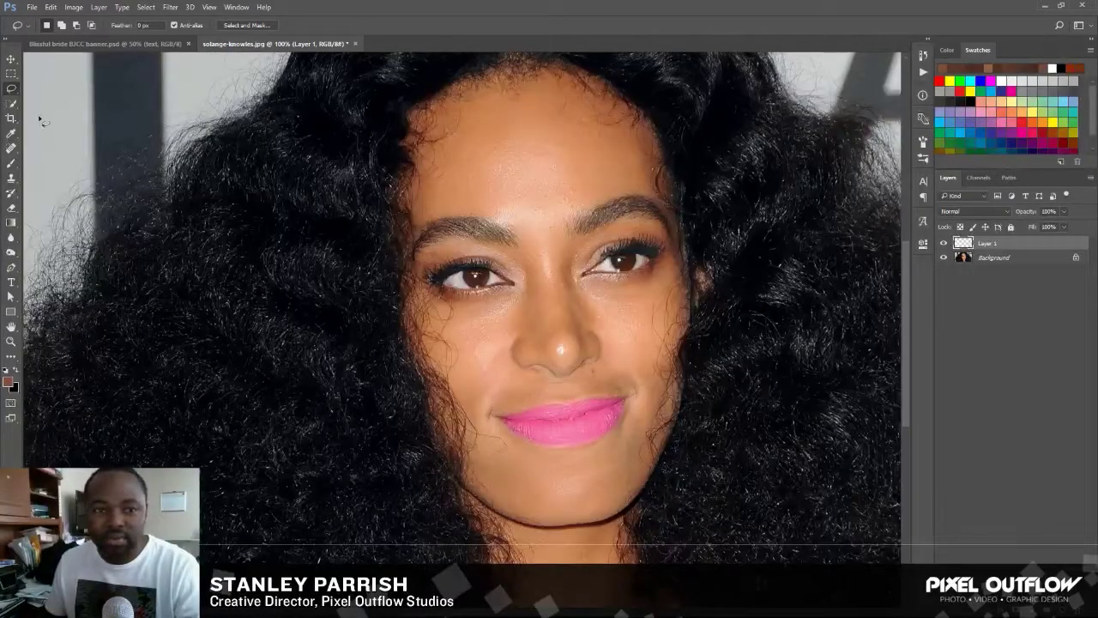
left_click(12, 60)
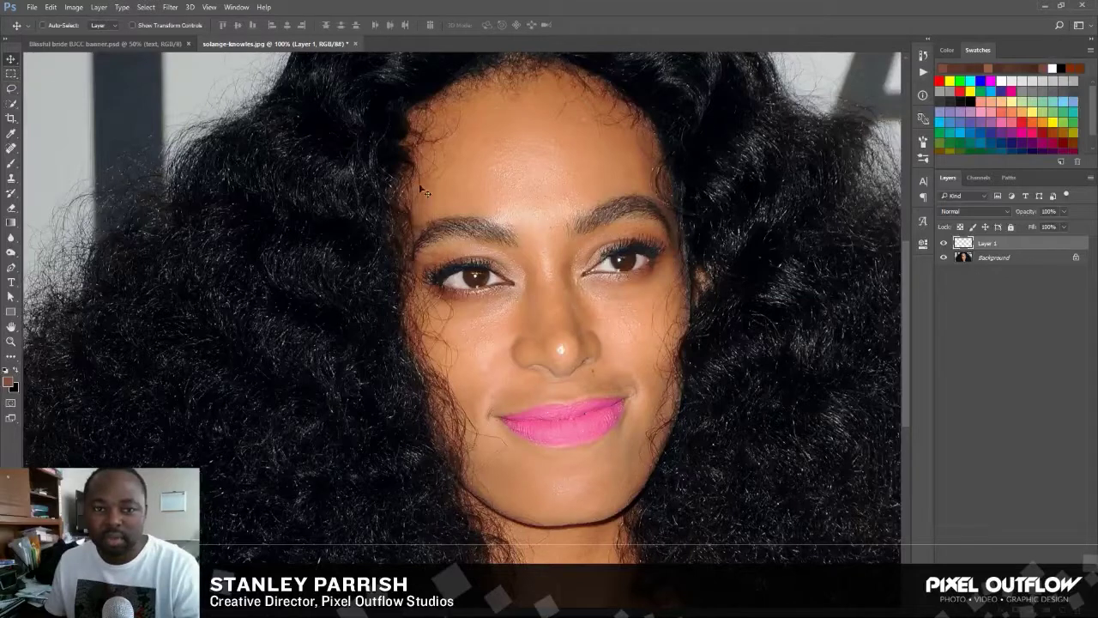
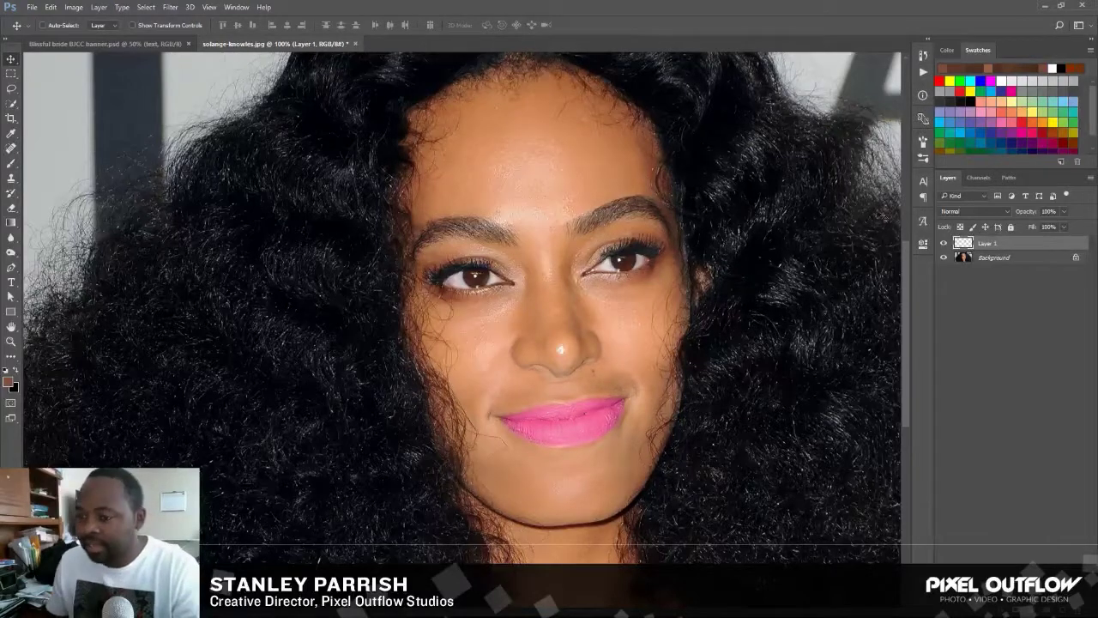
Step: From the Background layer, lasso the skin directly under the same eyebrow, extend the selection, and copy it to a new layer
left_click(967, 259)
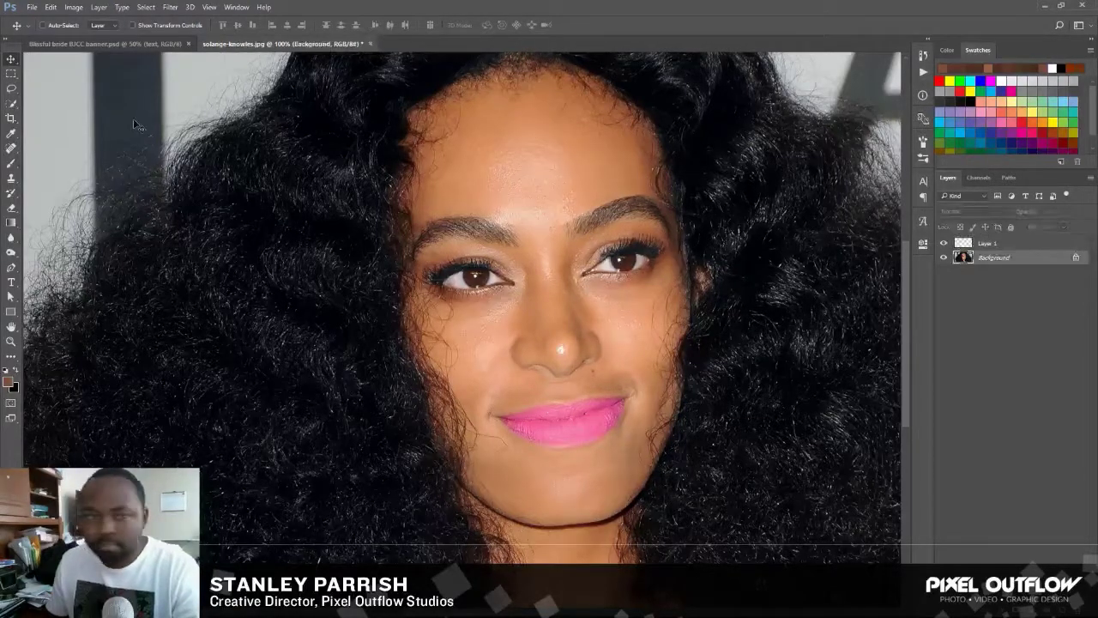
key("l")
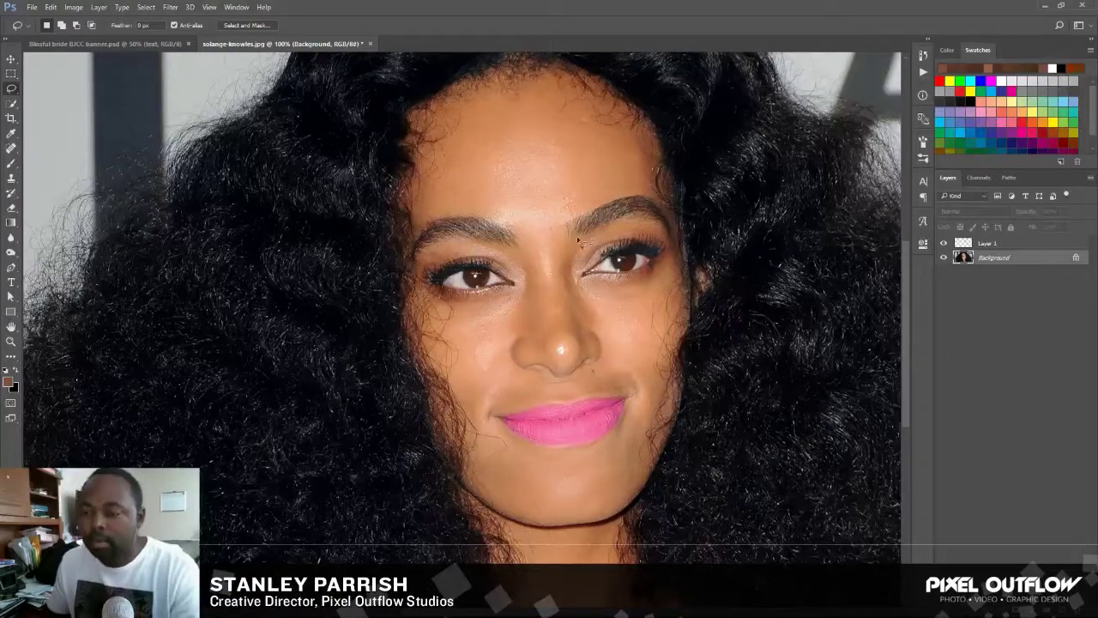
mouse_move(568, 241)
left_mouse_down()
mouse_move(628, 219)
mouse_move(672, 234)
mouse_move(611, 232)
mouse_move(569, 245)
left_mouse_up()
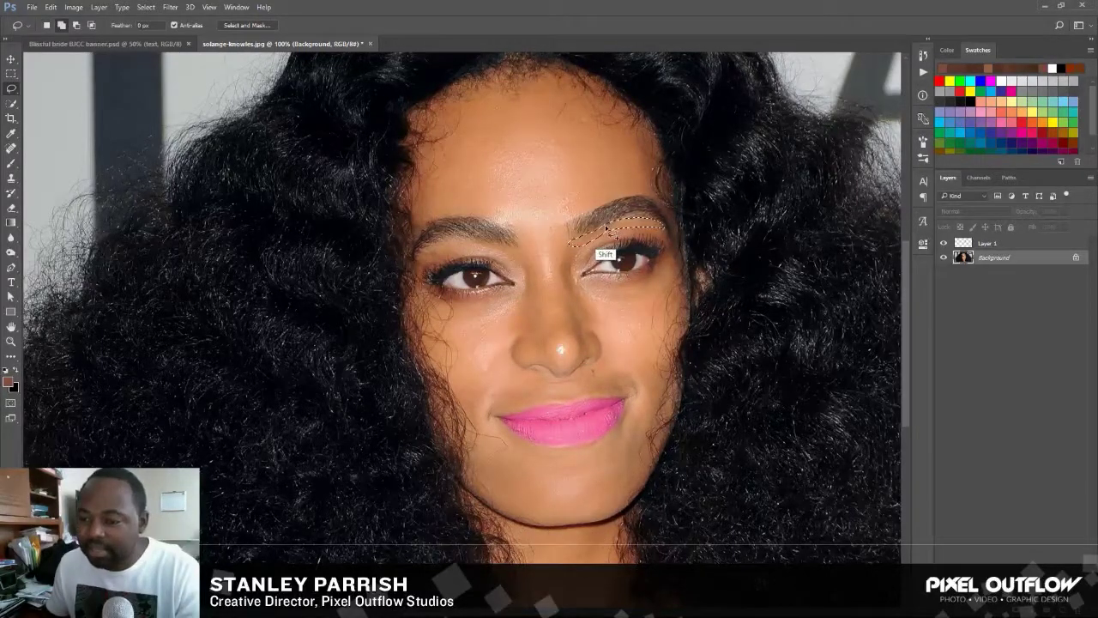
key("shift")
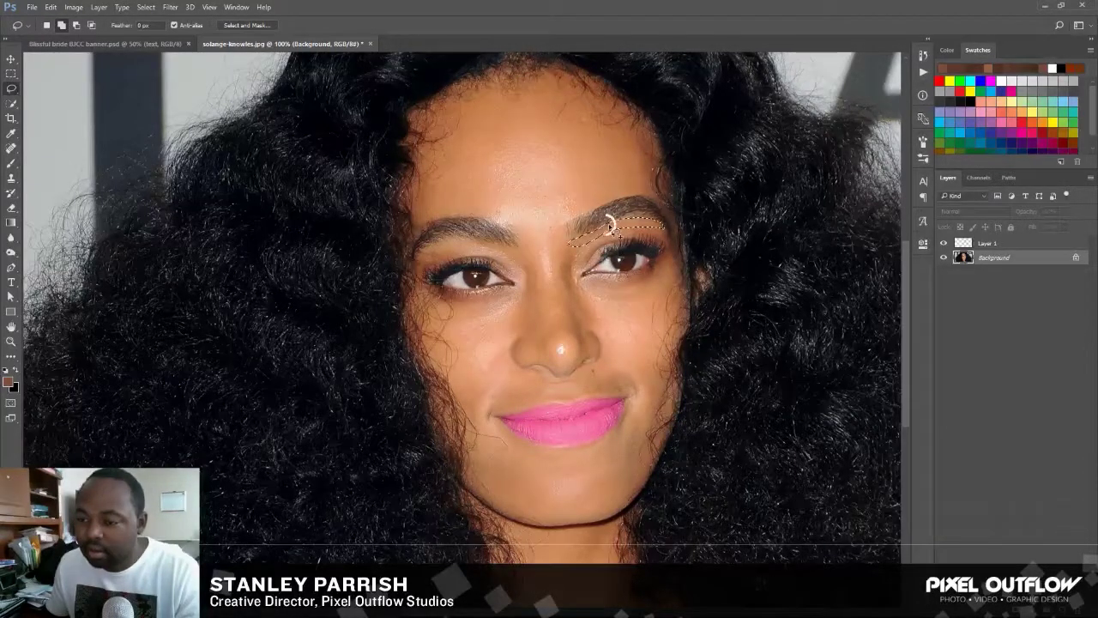
right_click(610, 227)
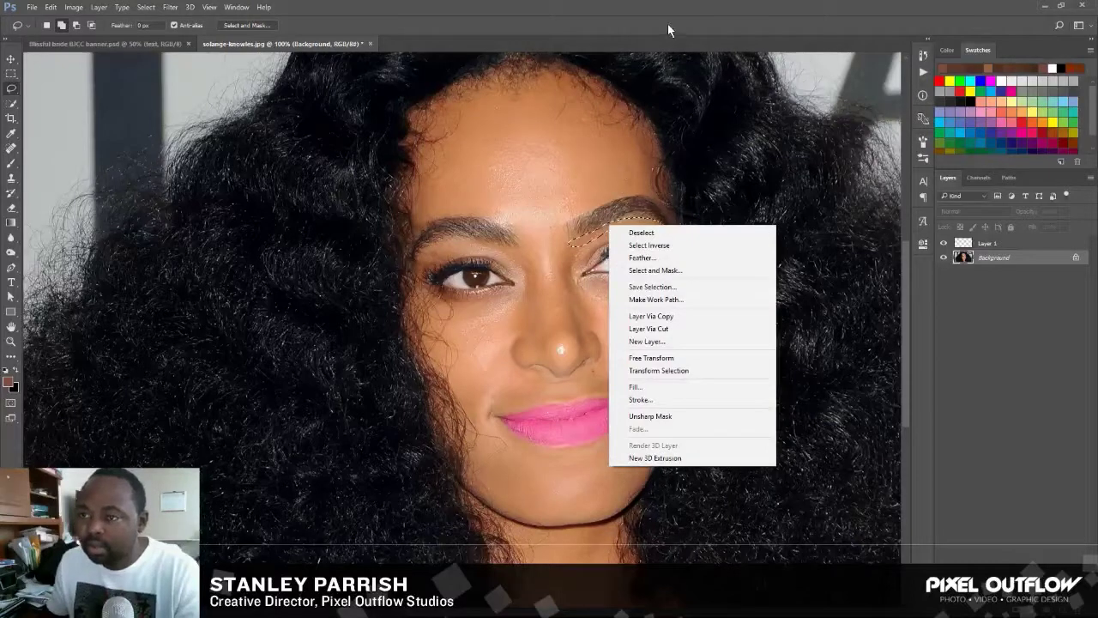
key("Escape")
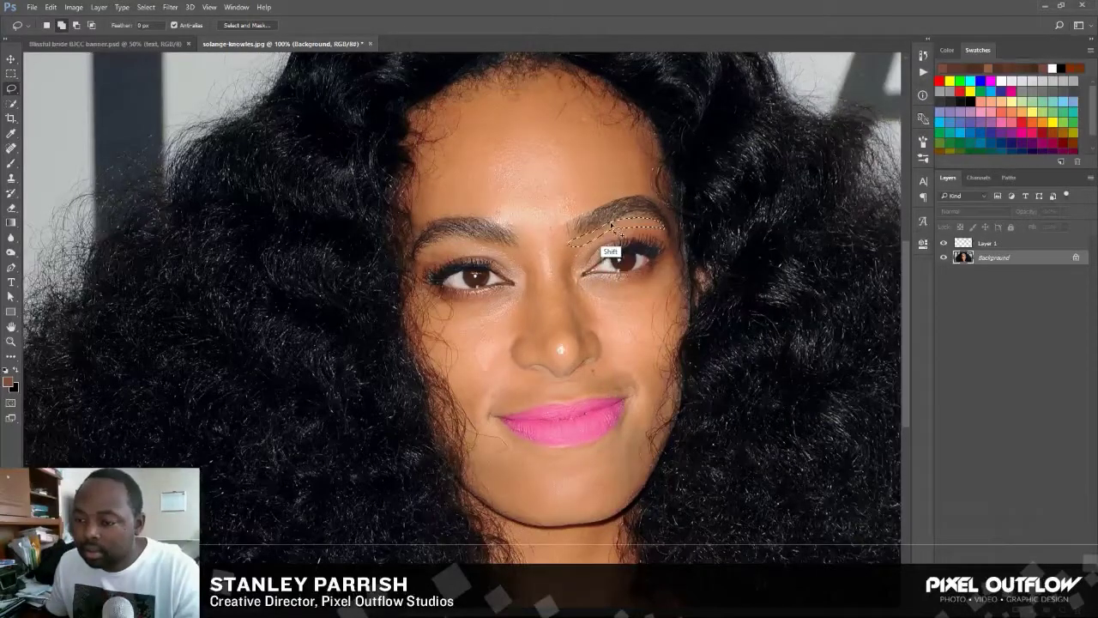
mouse_move(609, 226)
left_mouse_down()
mouse_move(576, 244)
mouse_move(609, 230)
mouse_move(595, 254)
mouse_move(635, 233)
mouse_move(602, 226)
mouse_move(659, 229)
left_mouse_up()
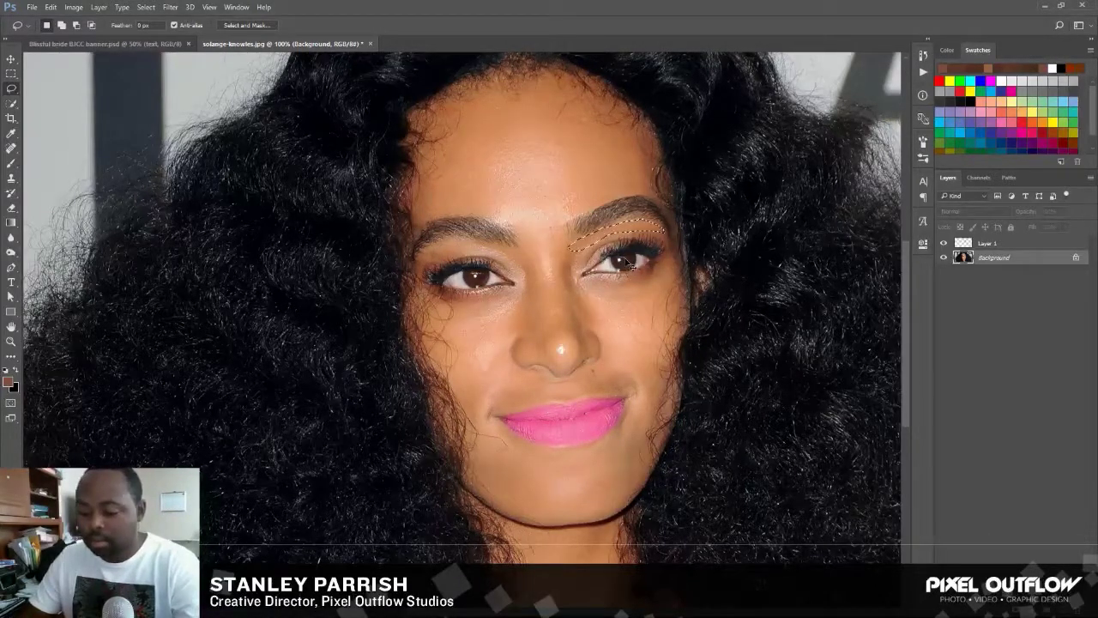
key("ctrl+j")
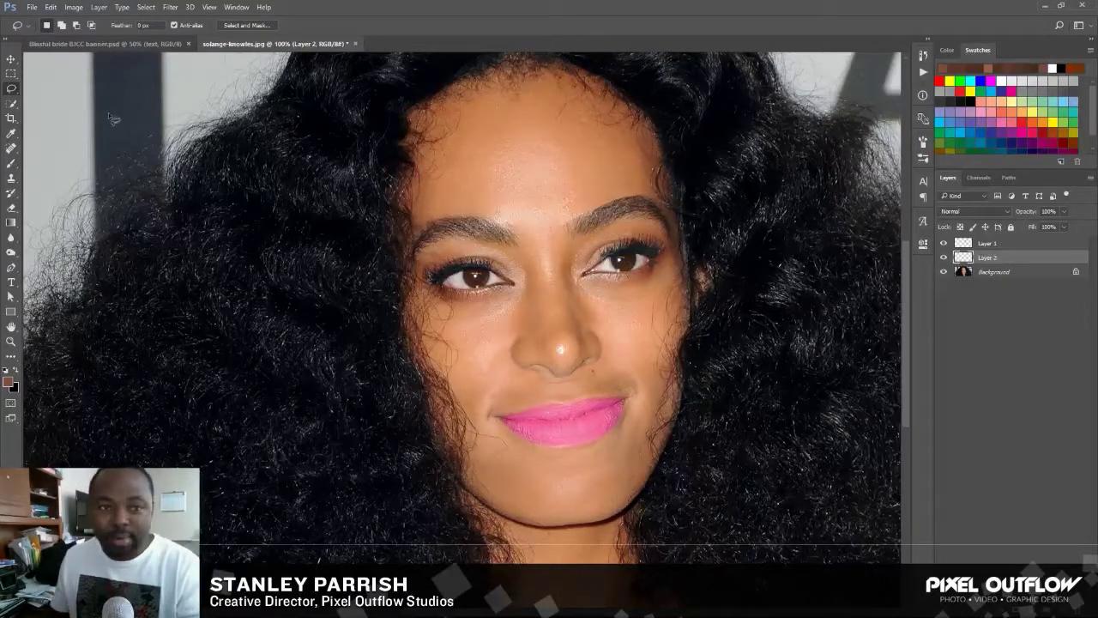
left_click(11, 61)
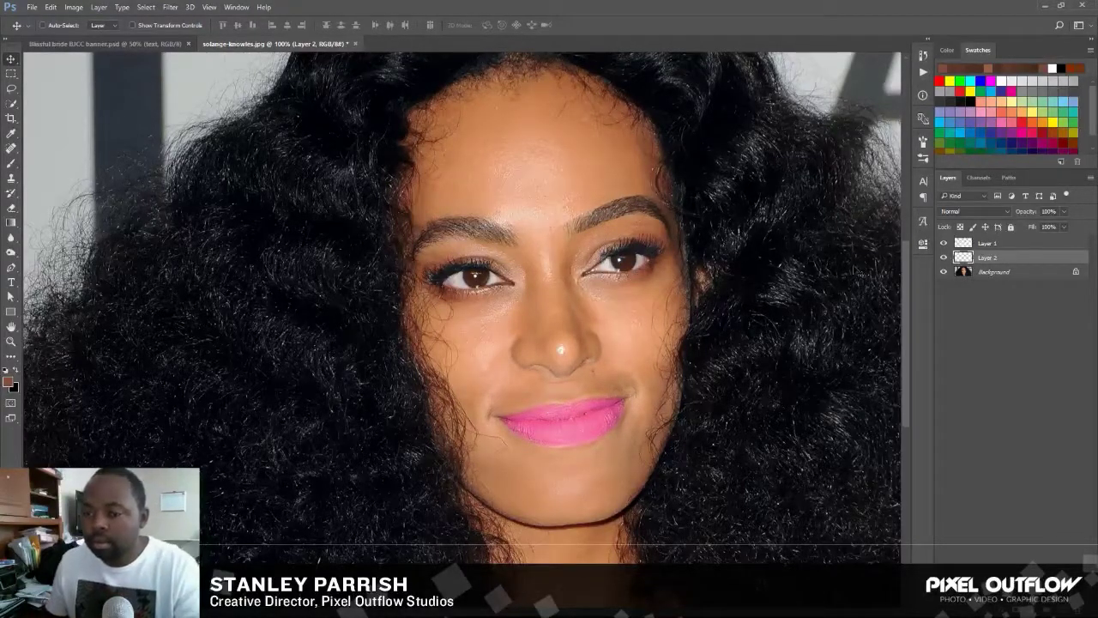
Step: Group the two skin-strip layers and compare the face with the group hidden and shown
left_click(973, 274)
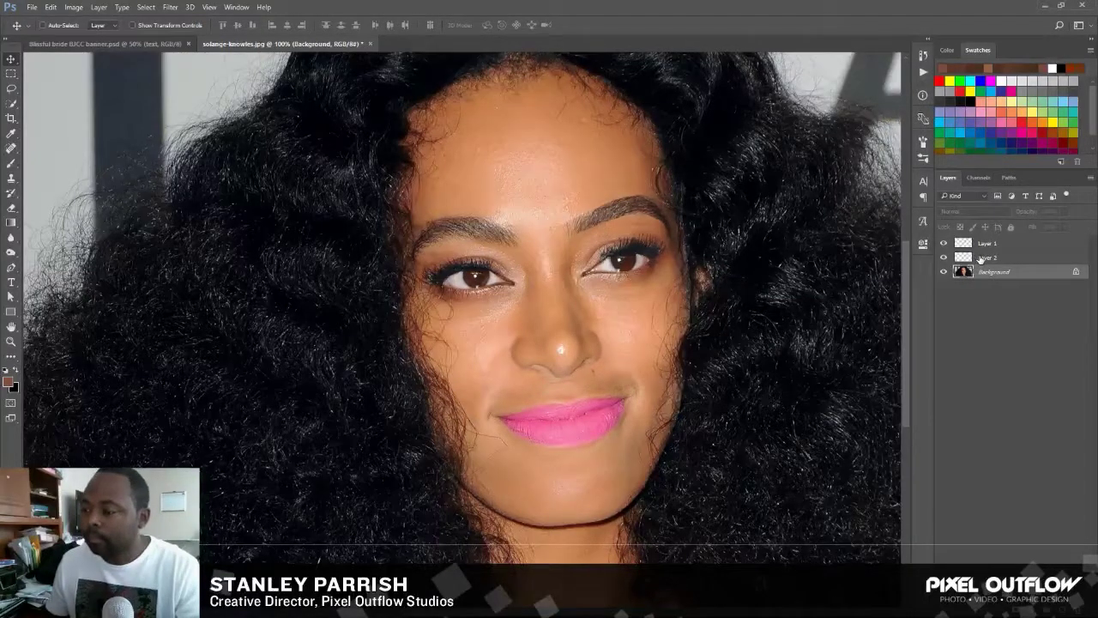
left_click(981, 257)
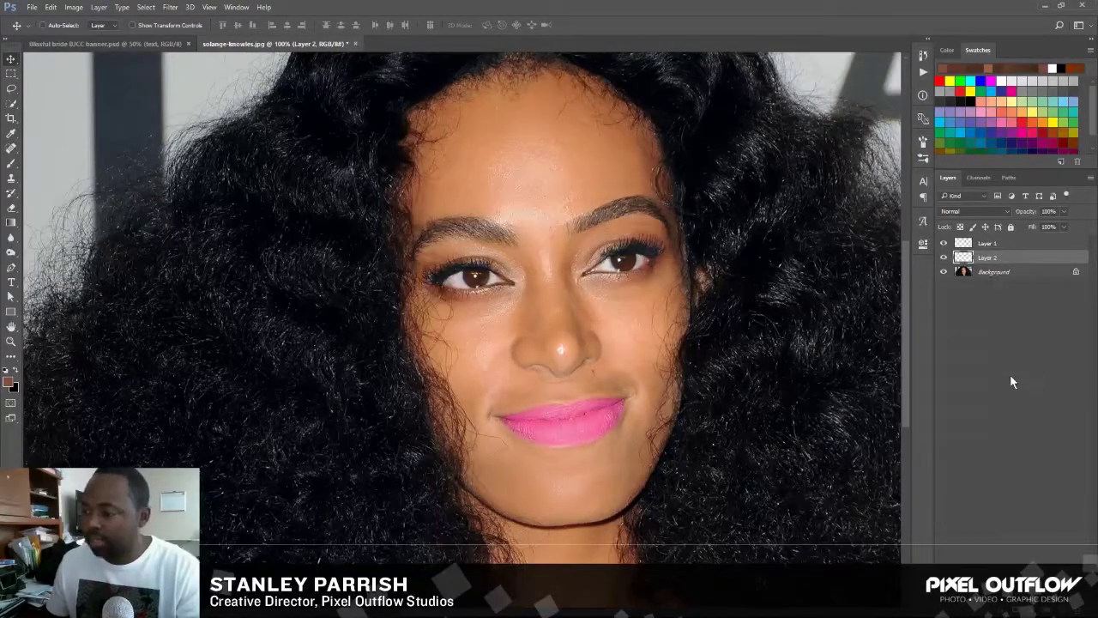
left_click(984, 245, "shift")
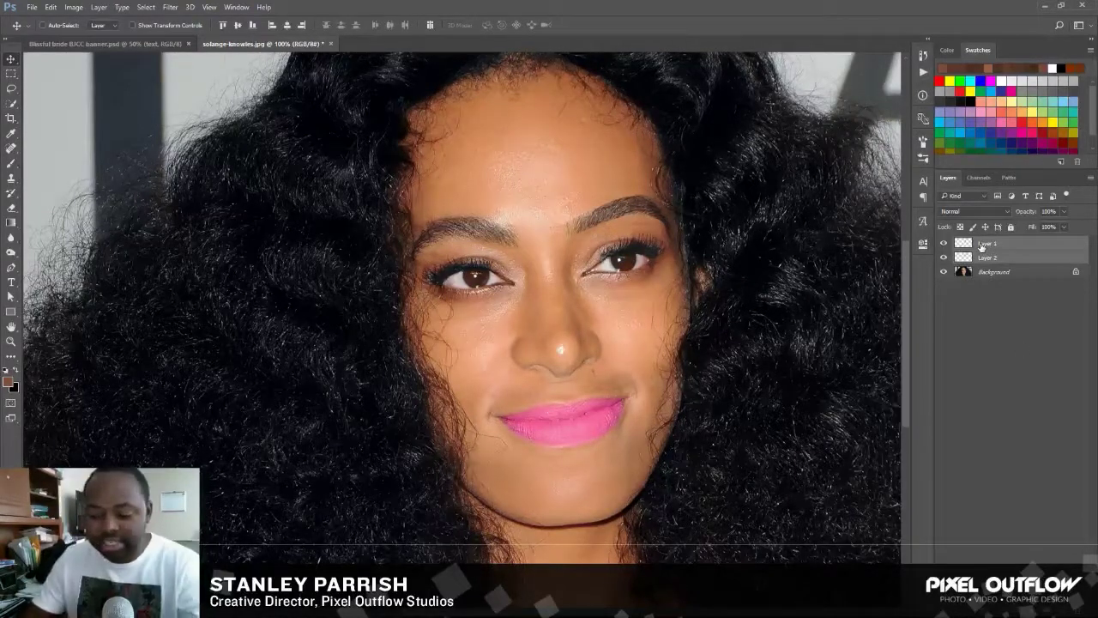
key("ctrl+g")
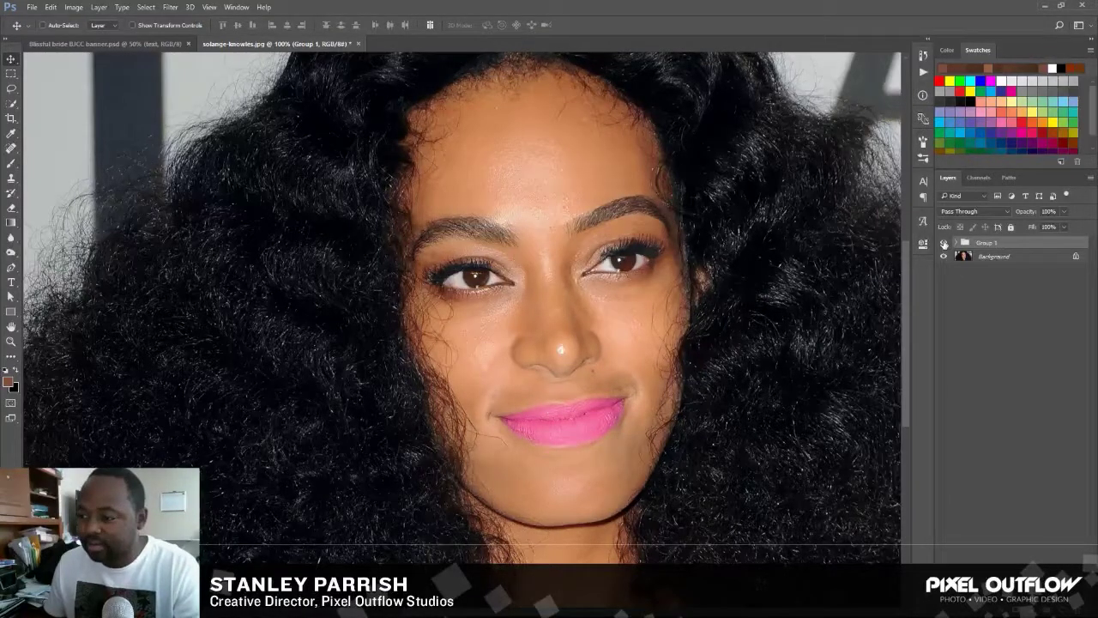
left_click(944, 244)
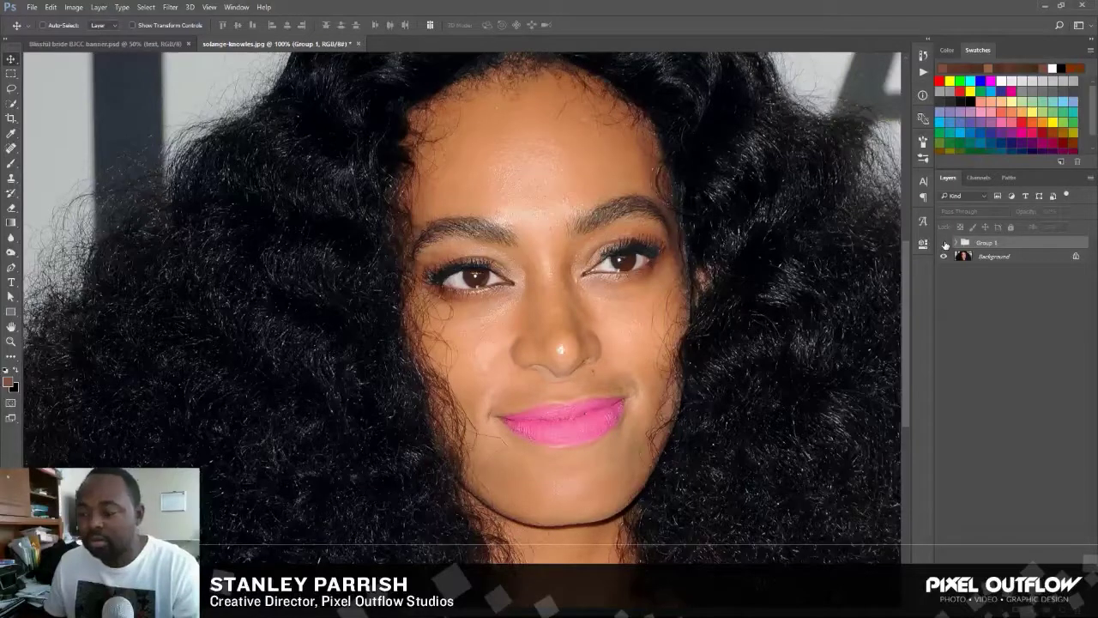
left_click(944, 244)
left_click(945, 245)
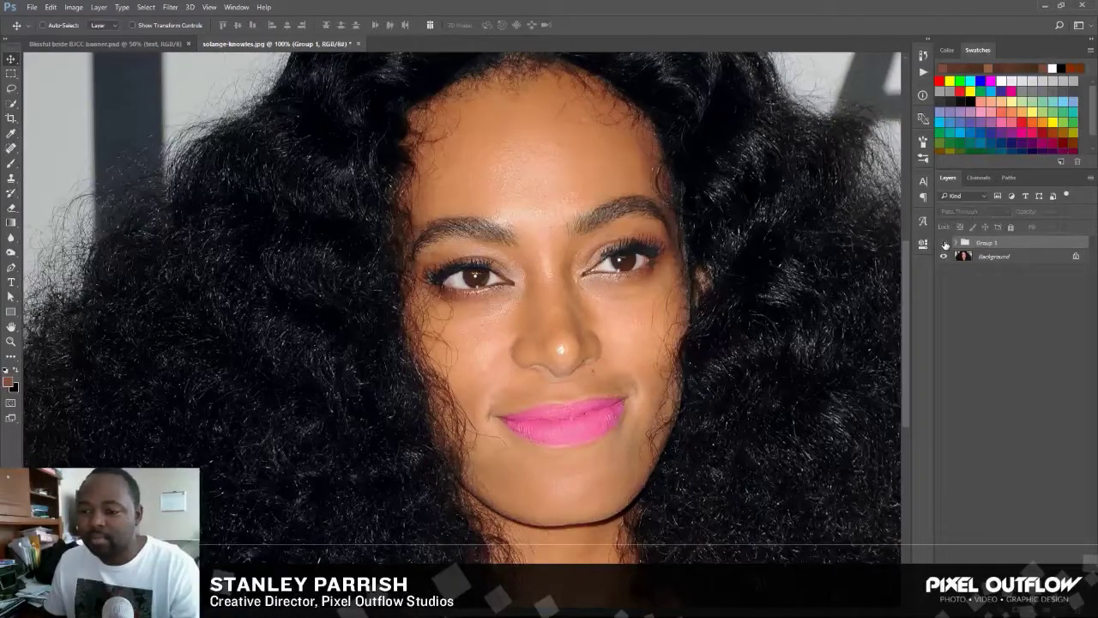
left_click(945, 245)
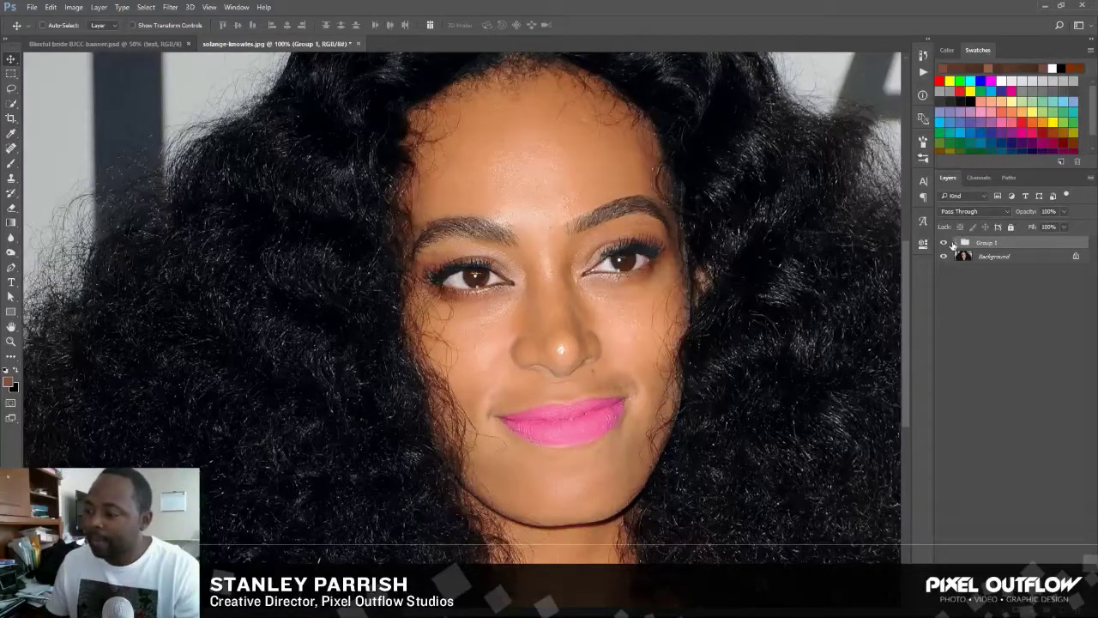
Step: Lasso a strip of skin directly above the eyebrow on the left side of the face and subtract the excess near its inner end
left_click(955, 244)
left_click(980, 257)
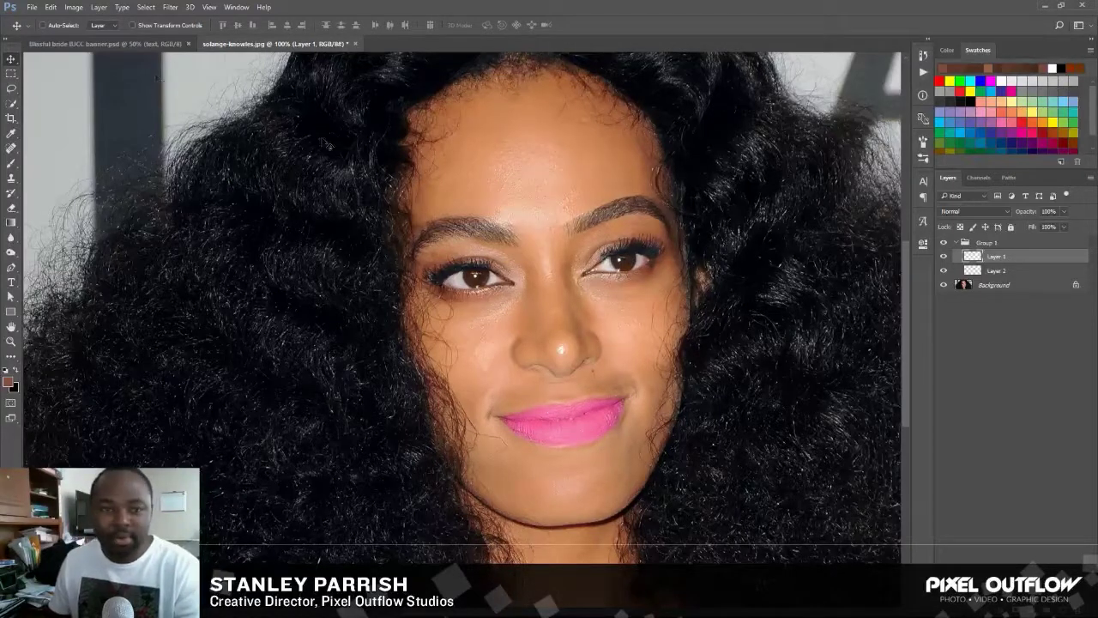
left_click(13, 89)
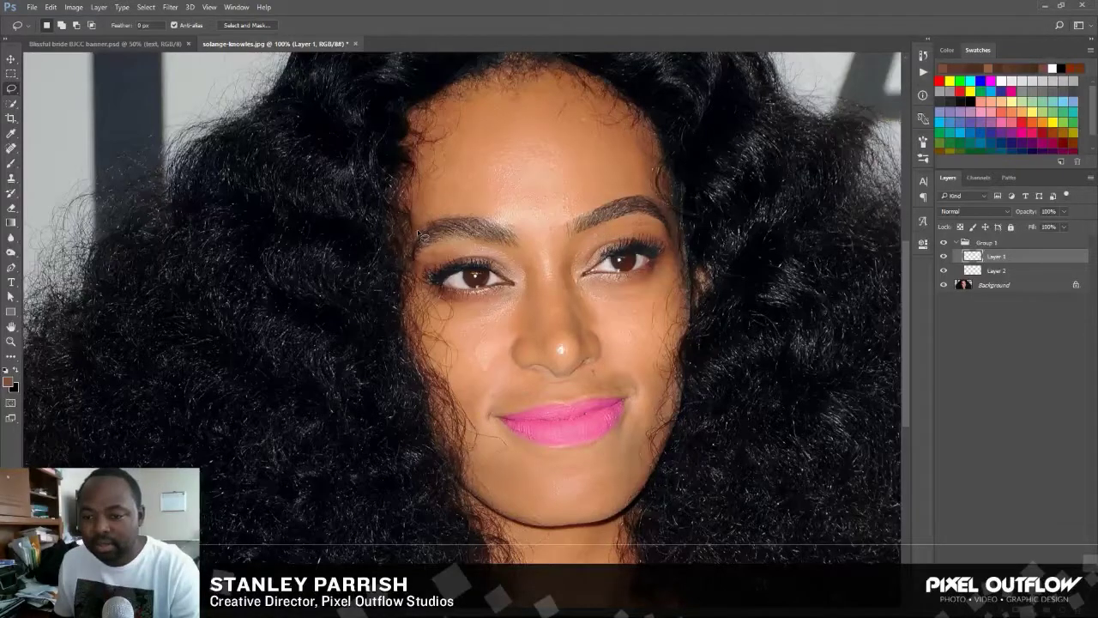
mouse_move(417, 232)
left_mouse_down()
mouse_move(476, 217)
mouse_move(513, 227)
left_mouse_up()
key("ctrl+d")
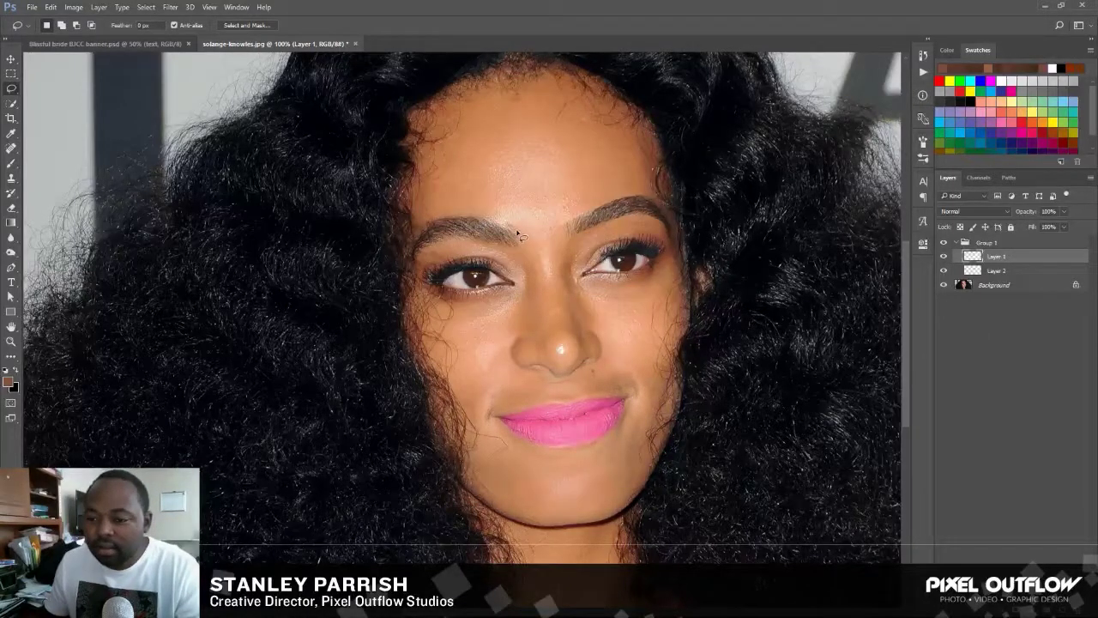
mouse_move(519, 234)
left_mouse_down()
mouse_move(474, 220)
mouse_move(419, 229)
mouse_move(453, 201)
mouse_move(521, 228)
left_mouse_up()
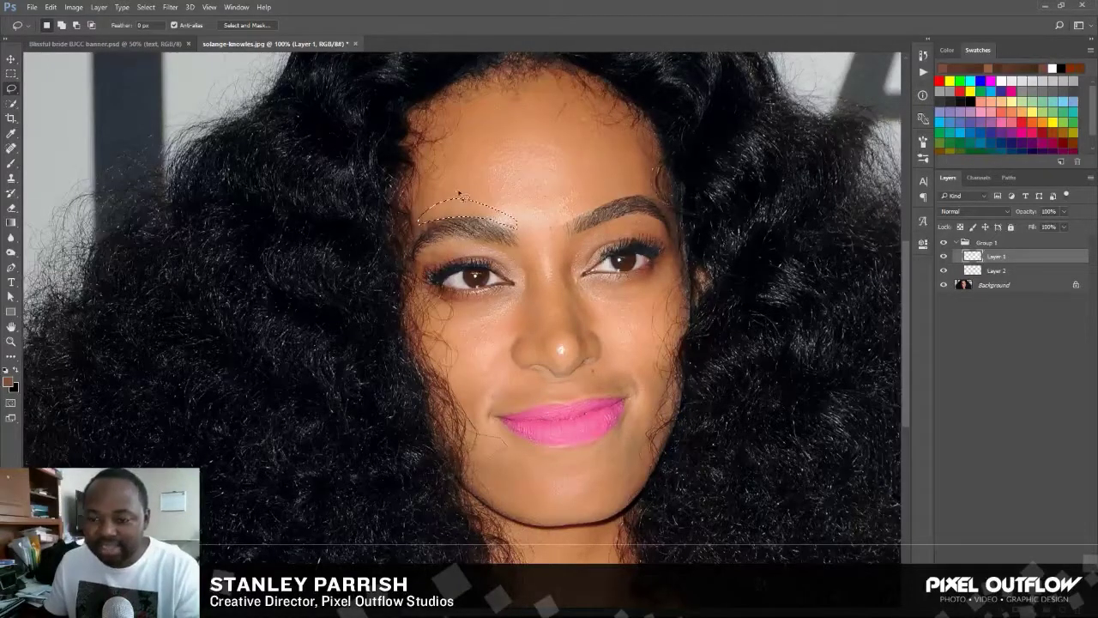
key("alt")
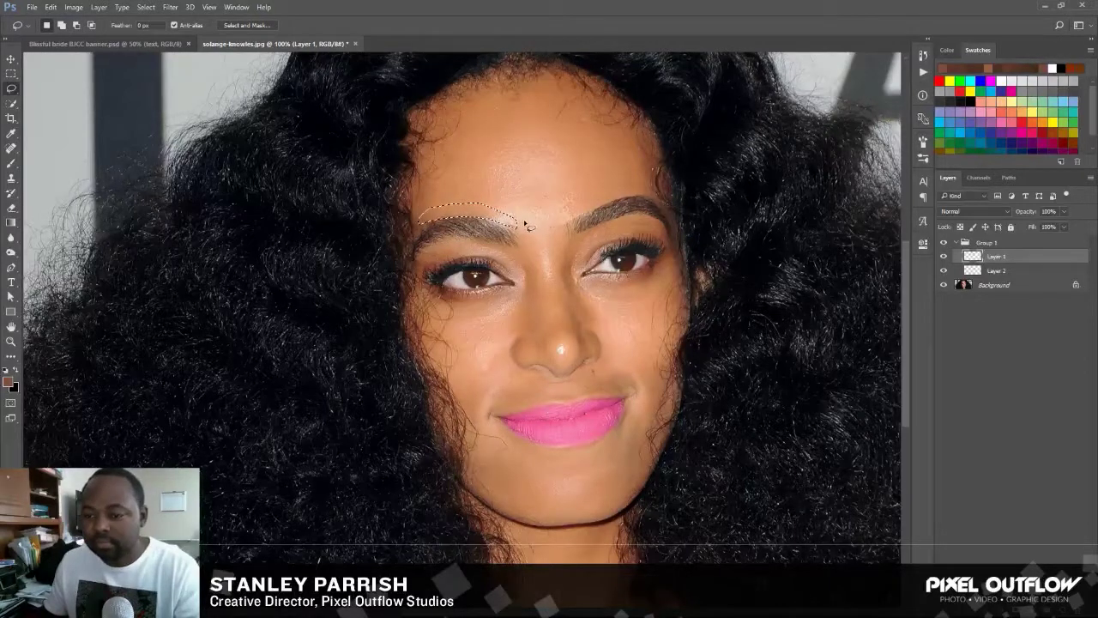
key("alt")
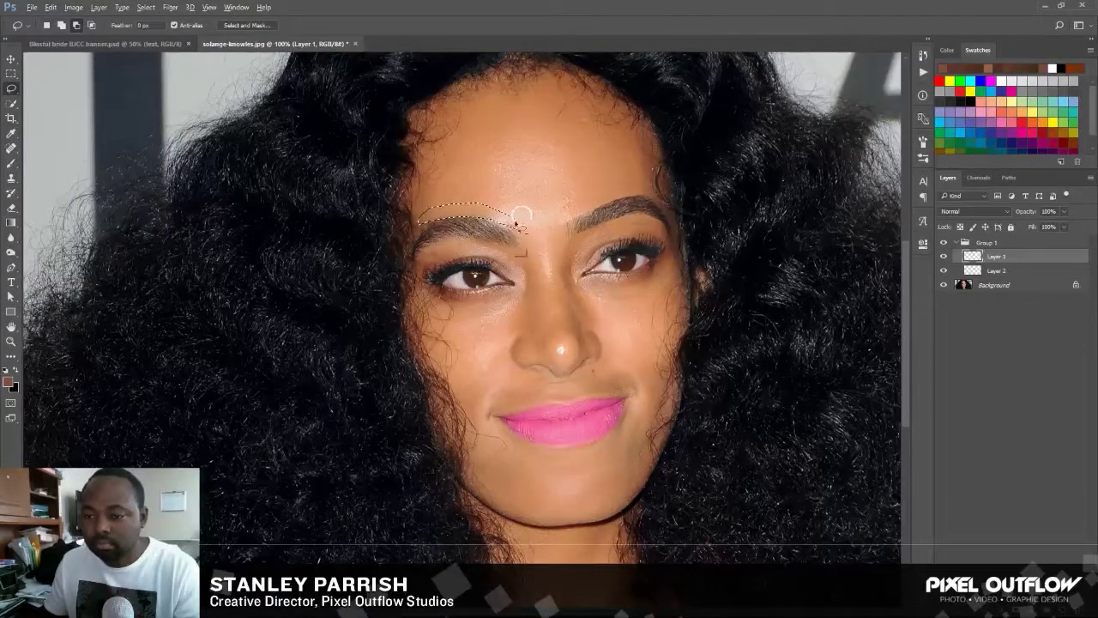
mouse_move(480, 212)
left_mouse_down()
mouse_move(427, 211)
mouse_move(449, 195)
mouse_move(516, 226)
left_mouse_up()
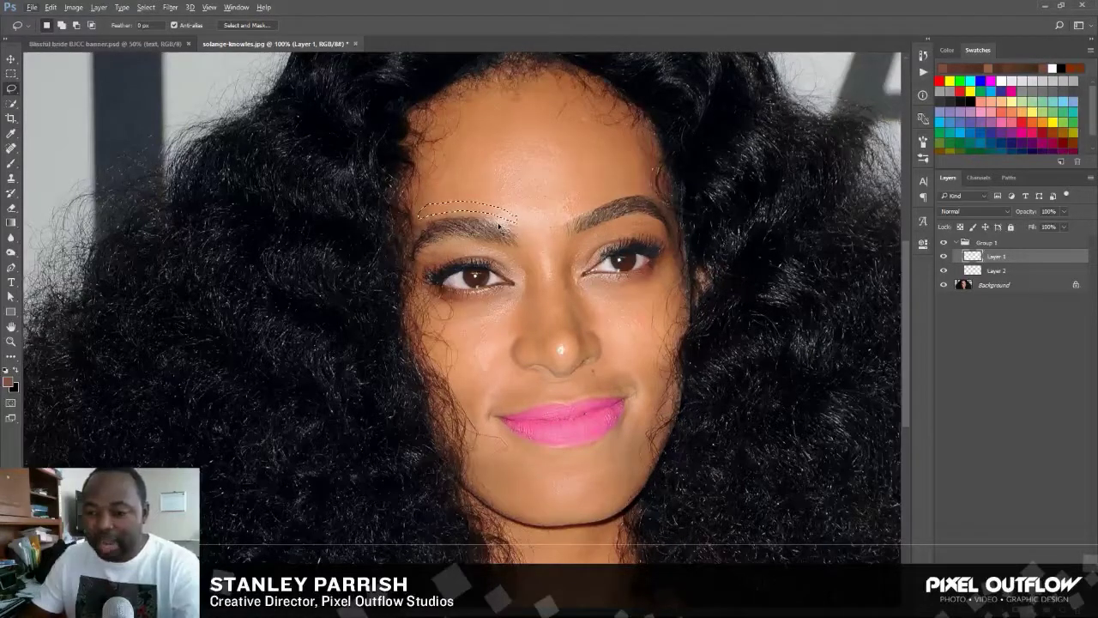
Step: Copy the selected skin strip from the Background layer to a new layer and move that layer into Group 1
key("ctrl+j")
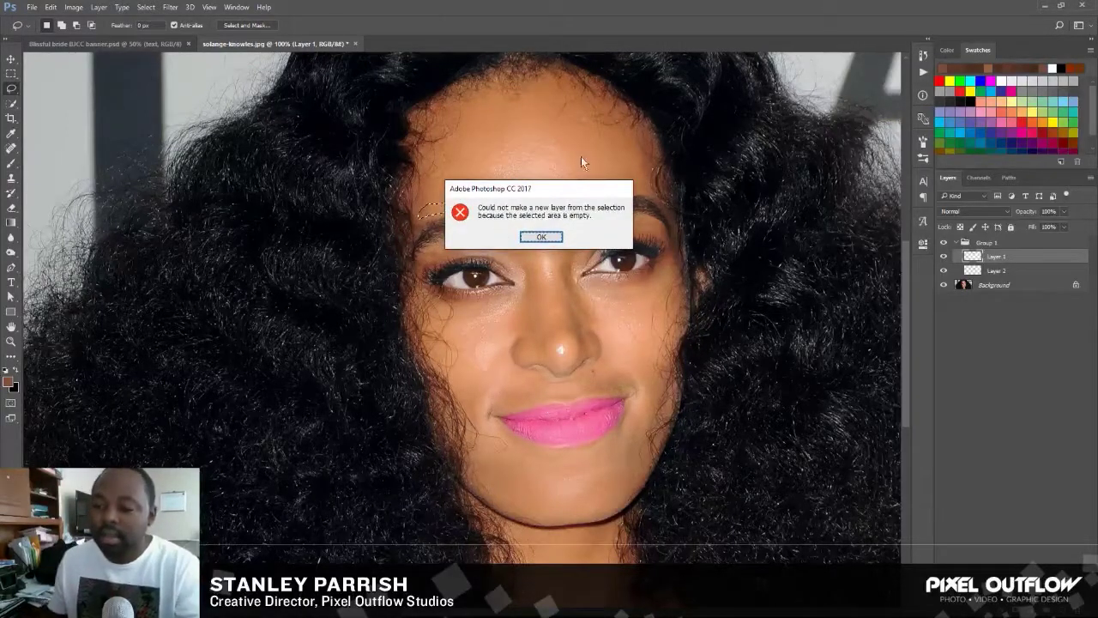
left_click(544, 236)
left_click(986, 290)
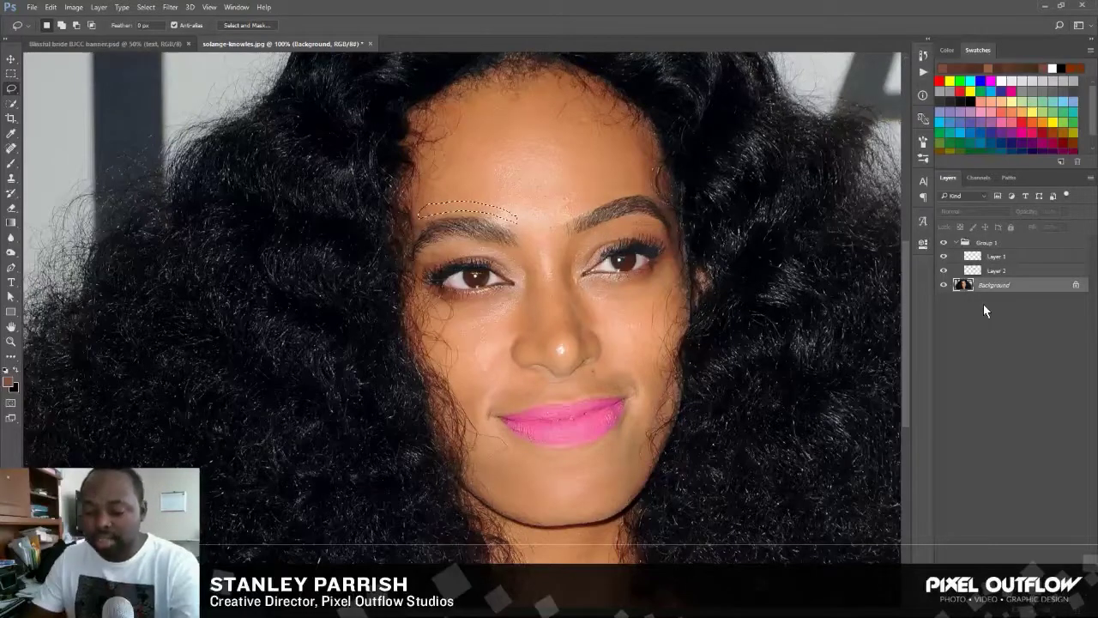
key("ctrl+j")
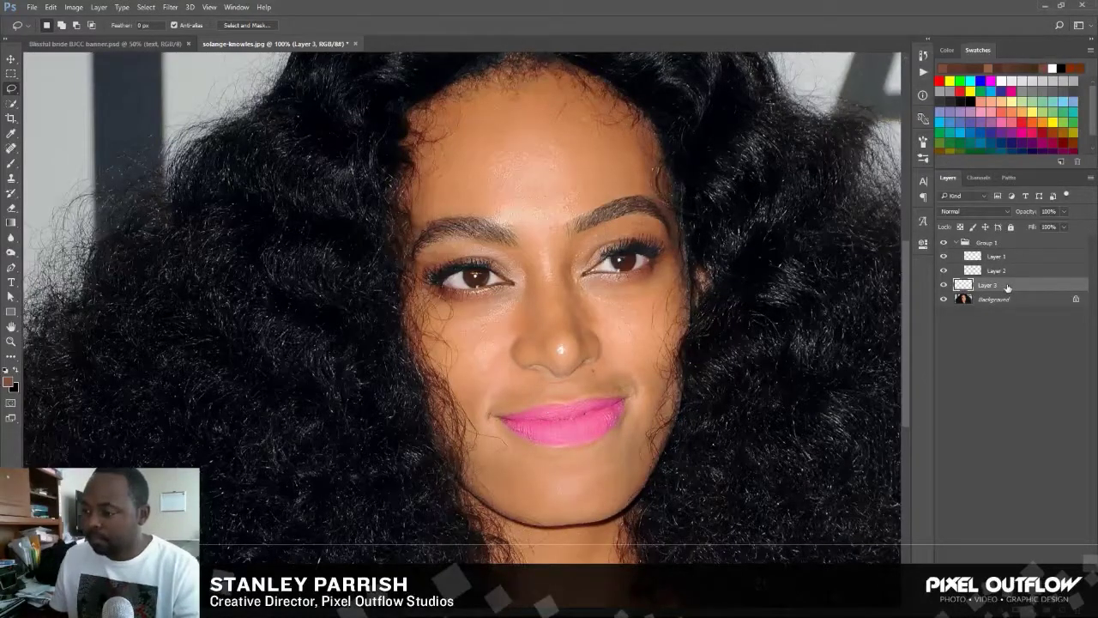
mouse_move(1009, 288)
left_mouse_down()
mouse_move(1013, 264)
mouse_move(1006, 288)
left_mouse_up()
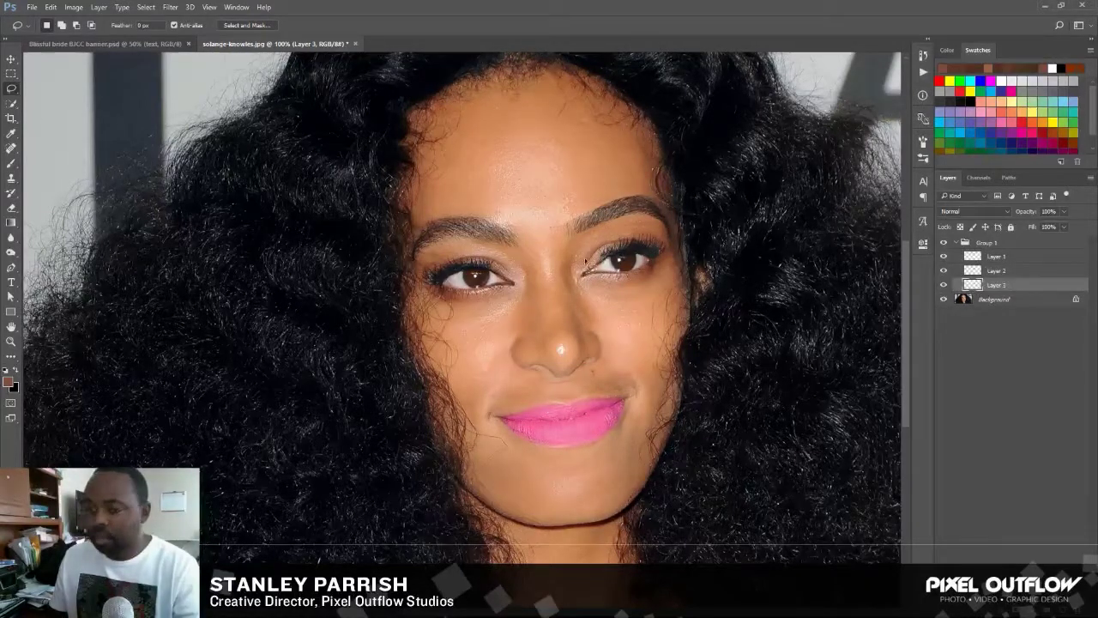
left_click(11, 60)
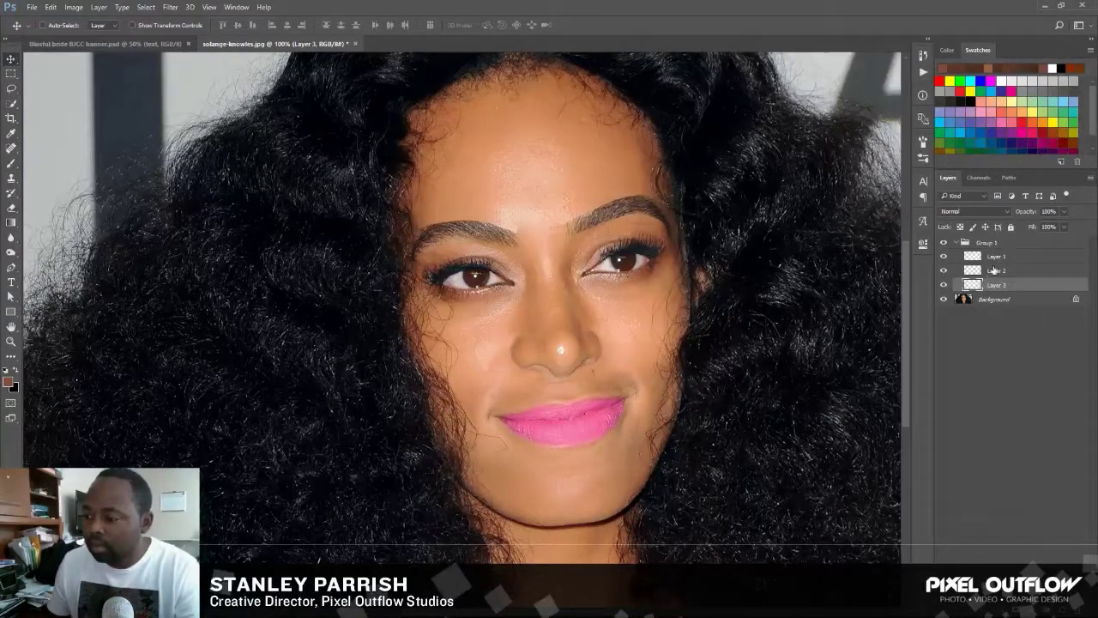
Step: From the Background layer, lasso the eyelid skin directly under the left-side eyebrow and copy it to a new layer
left_click(985, 301)
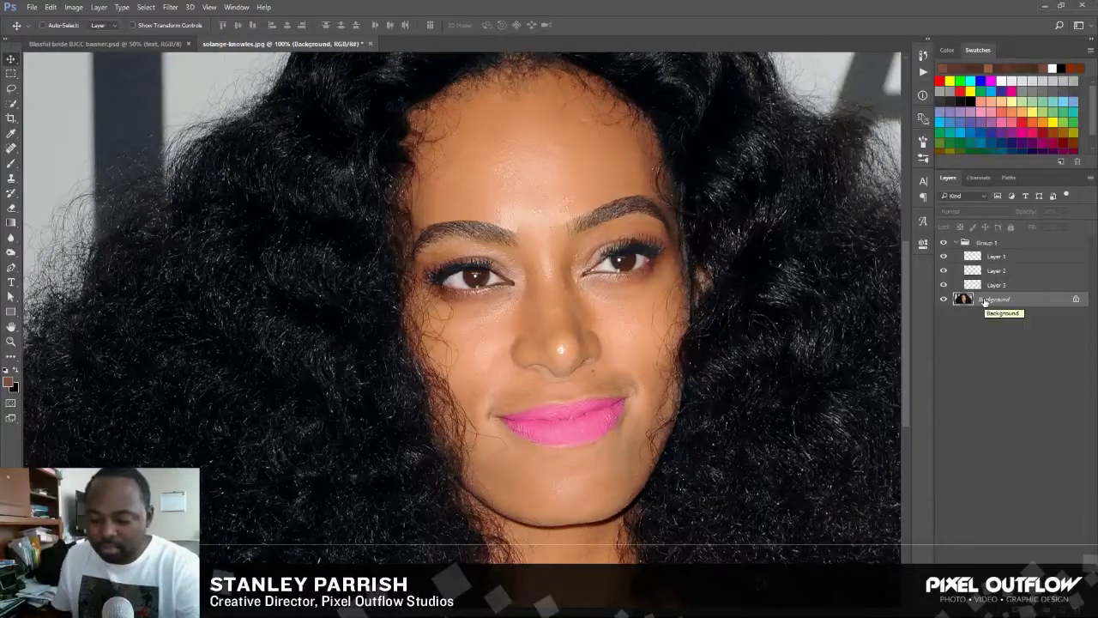
key("l")
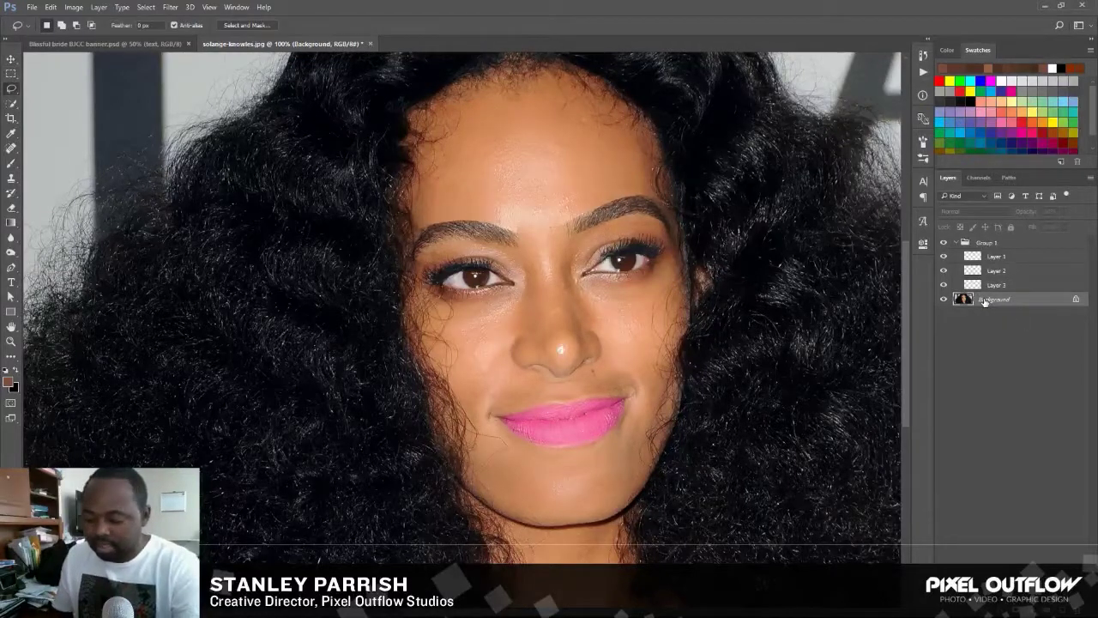
left_click(519, 248)
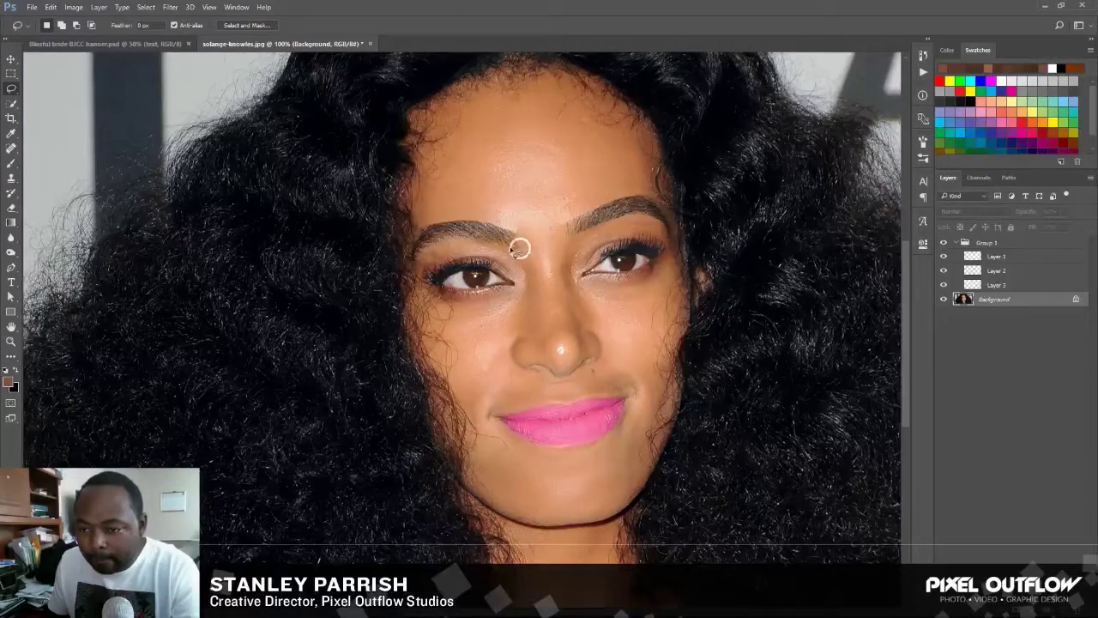
mouse_move(519, 248)
left_mouse_down()
mouse_move(445, 245)
mouse_move(421, 266)
mouse_move(457, 251)
mouse_move(520, 252)
left_mouse_up()
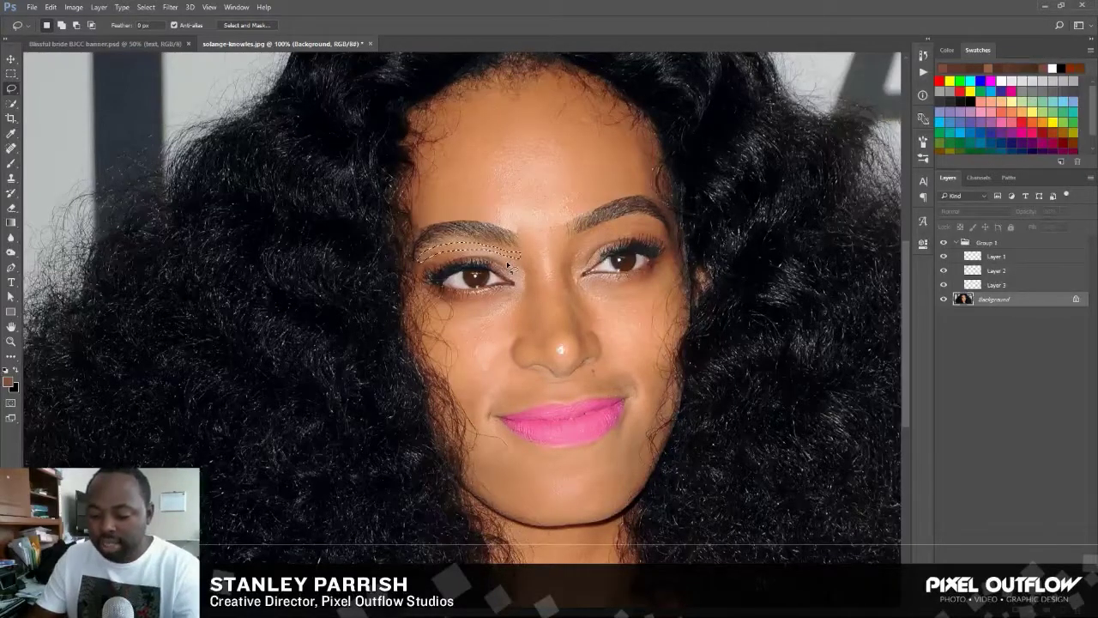
key("ctrl+j")
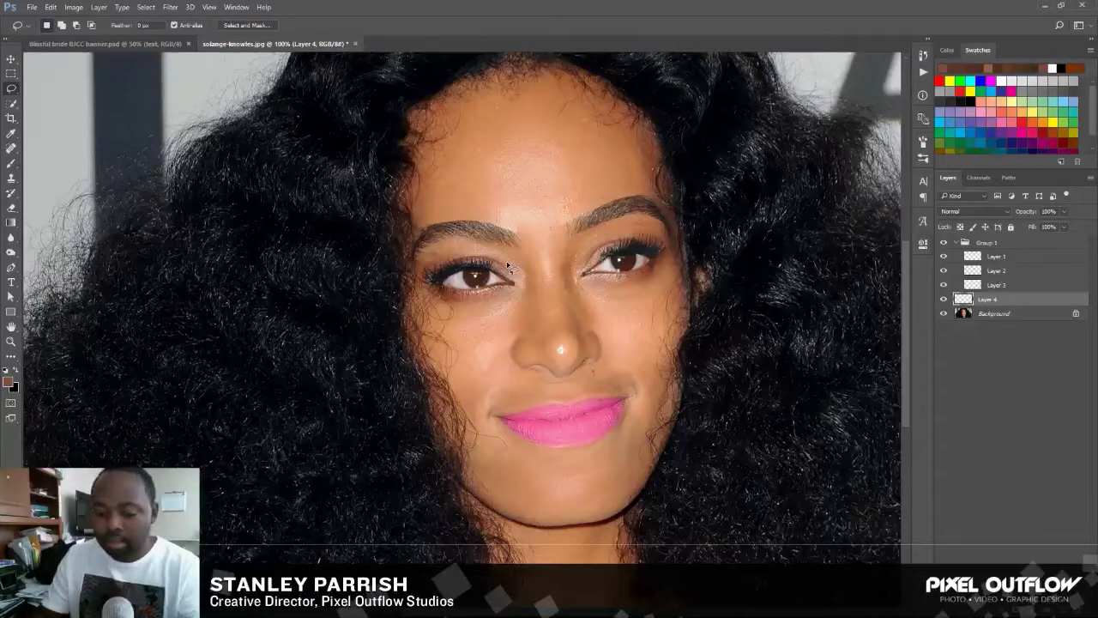
Step: Nudge the under-brow skin strip upward over the eyebrow's lower edge and move its layer to the bottom of Group 1
key("v")
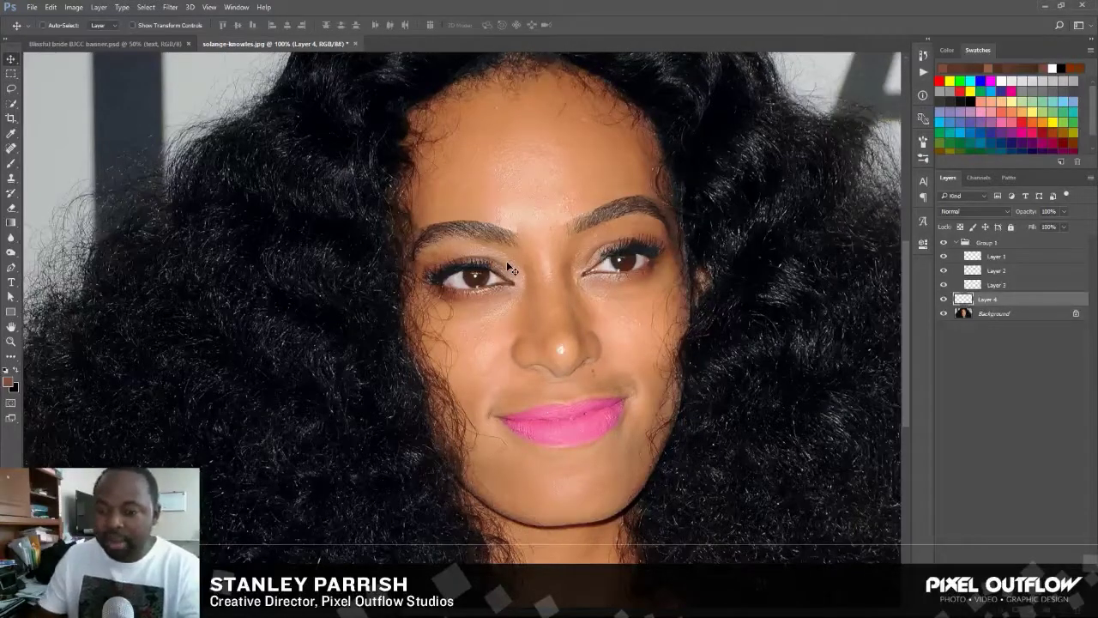
key("Up")
key("Up")
key("Up")
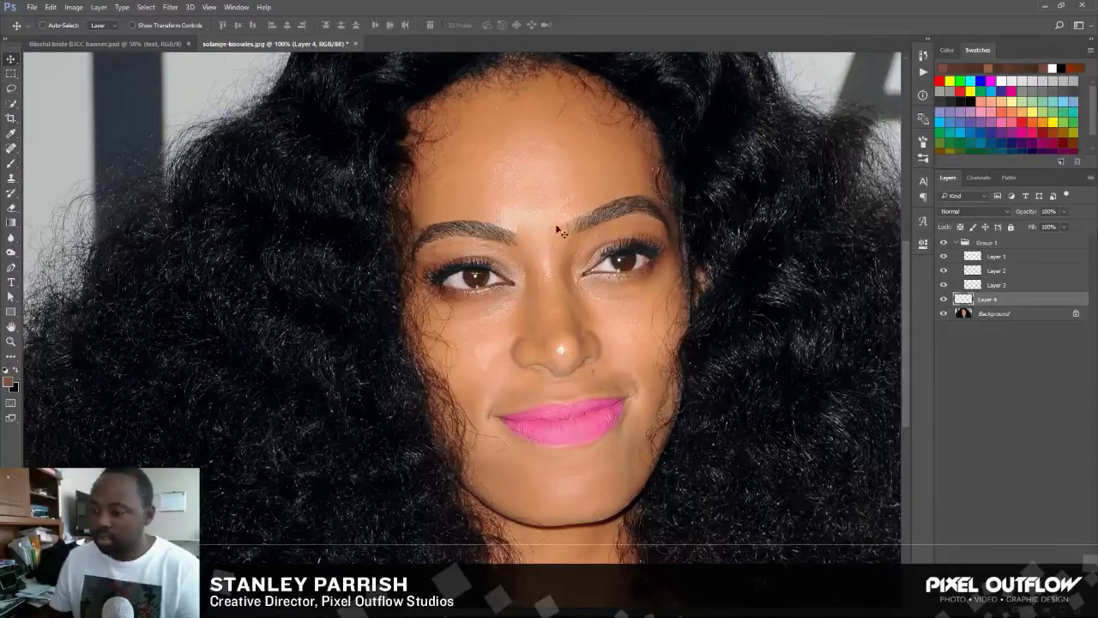
left_click_drag(966, 299, 1005, 256)
left_click_drag(1007, 300, 1006, 300)
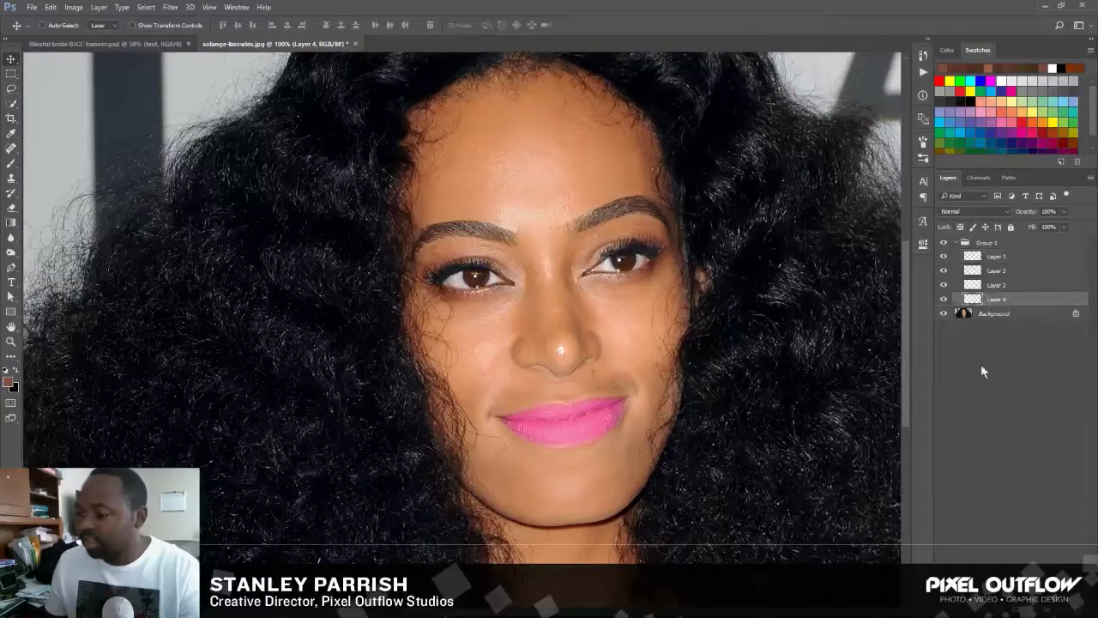
Step: Collapse Group 1 and compare both eyebrows with the group hidden and shown
left_click(955, 245)
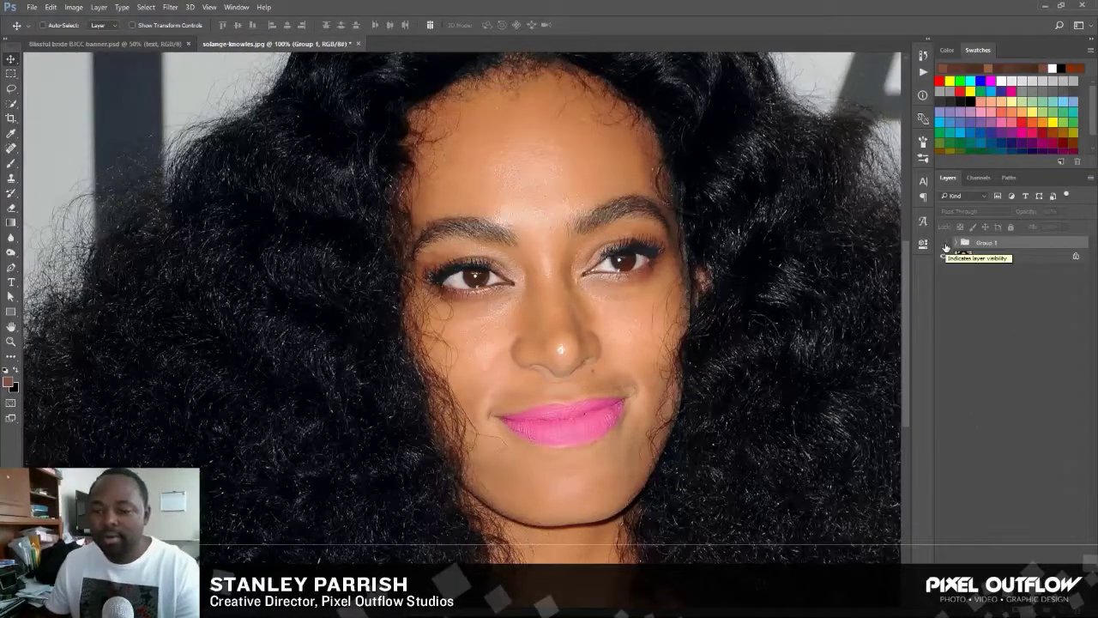
left_click(945, 245)
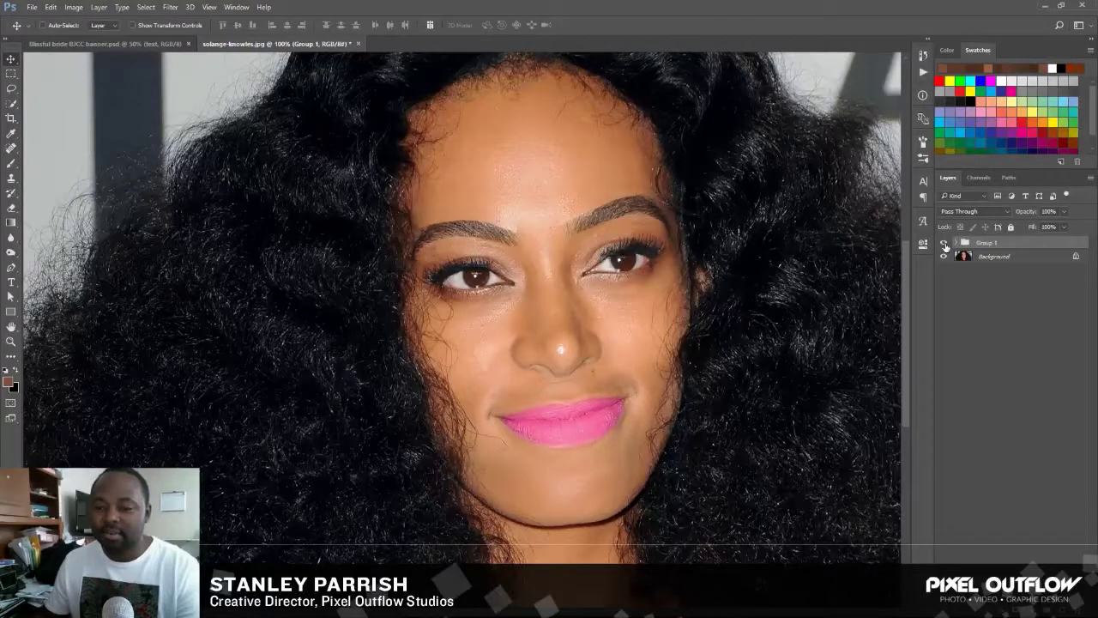
left_click(945, 245)
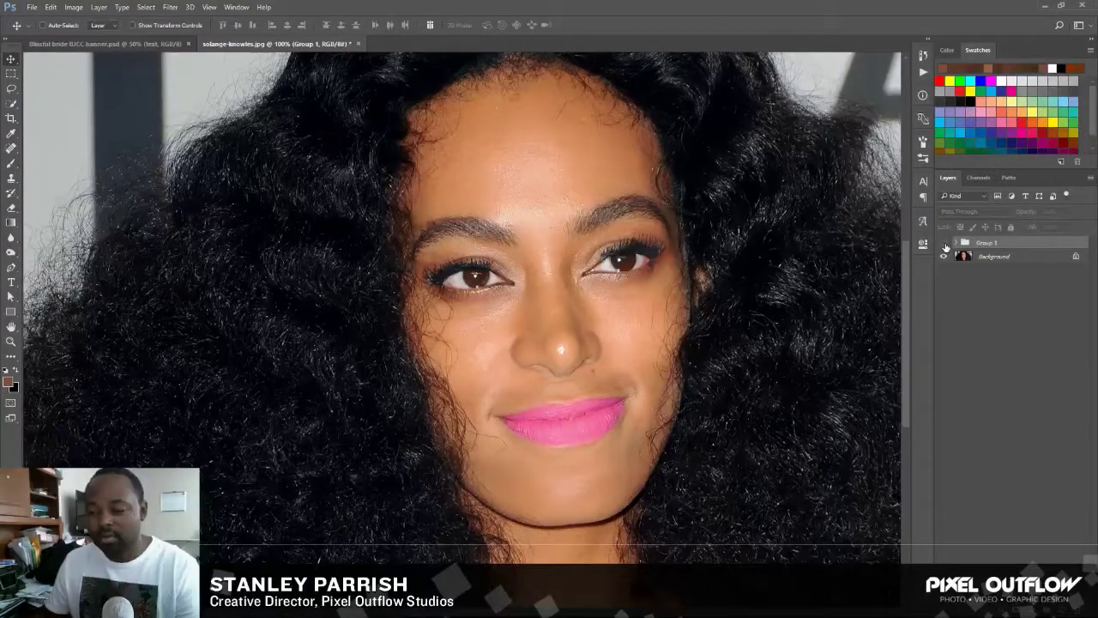
left_click(945, 244)
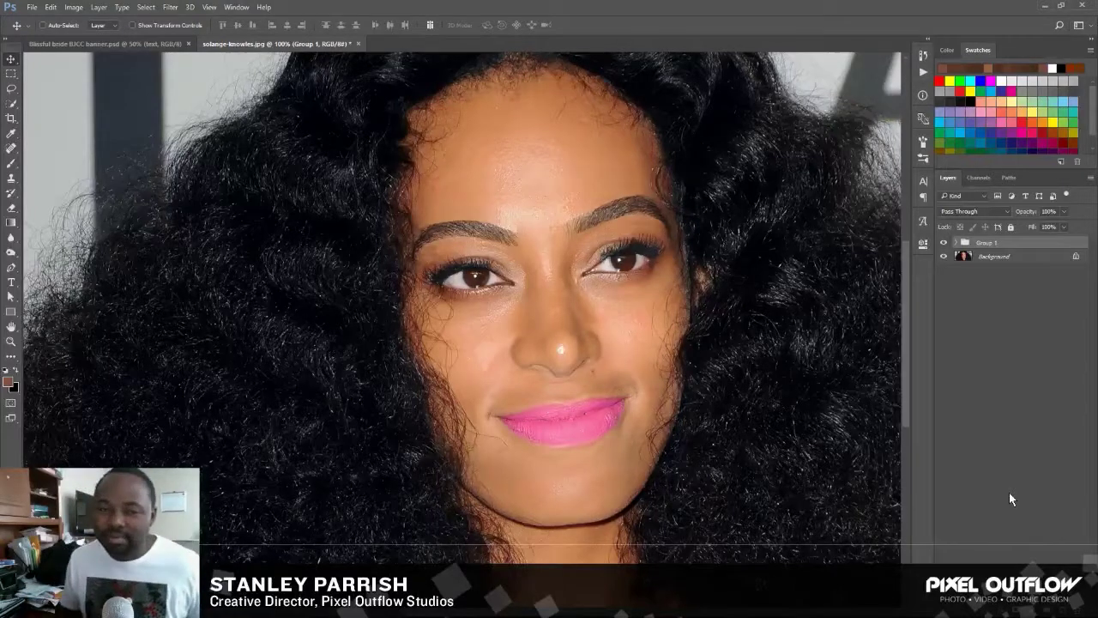
Step: Merge the layers from skin clean up down to Background copy into the single Background layer
key("ctrl+minus")
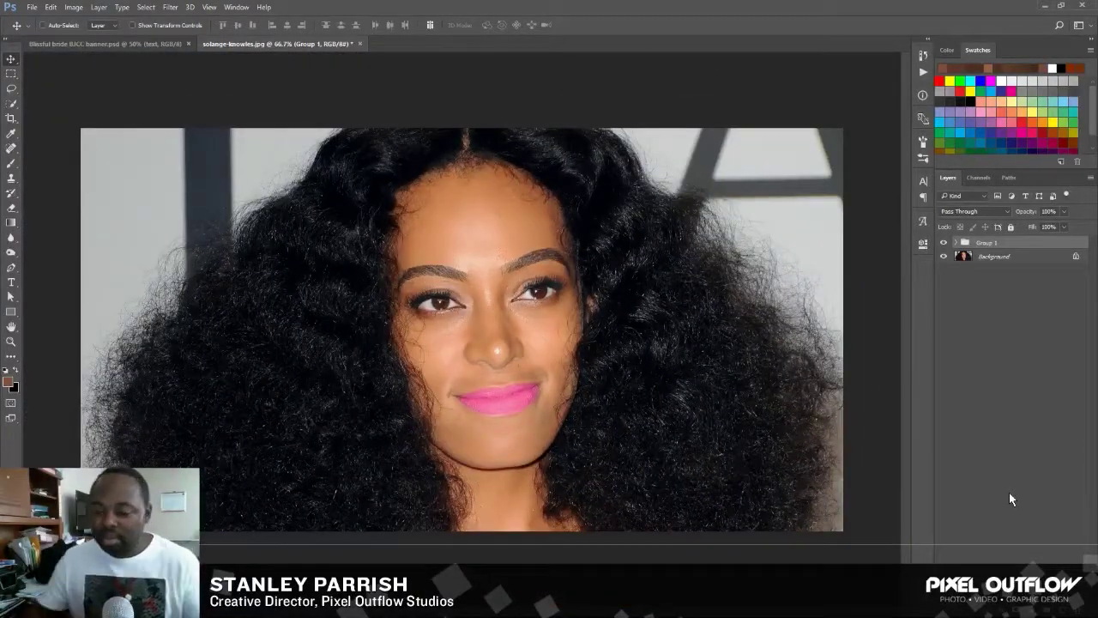
key("ctrl+plus")
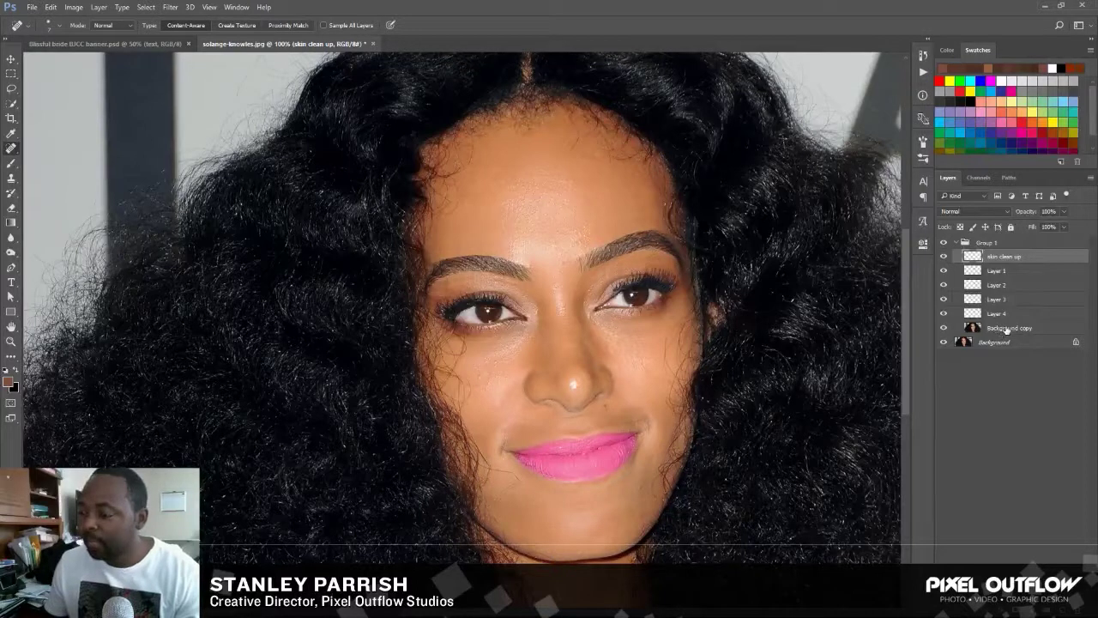
left_click(1004, 329, "shift")
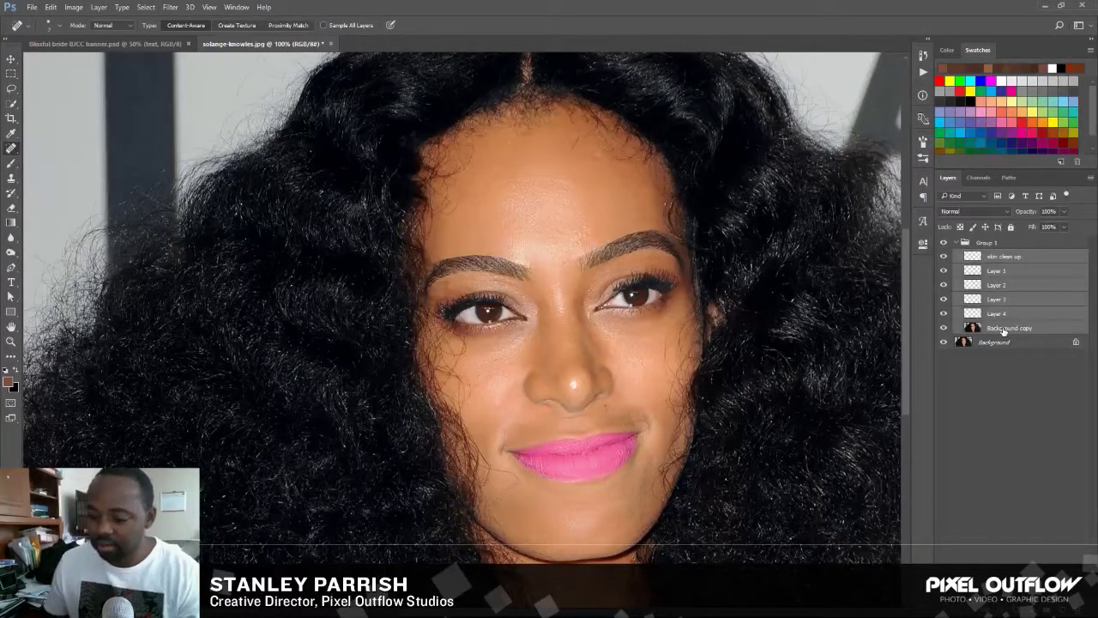
key("Delete")
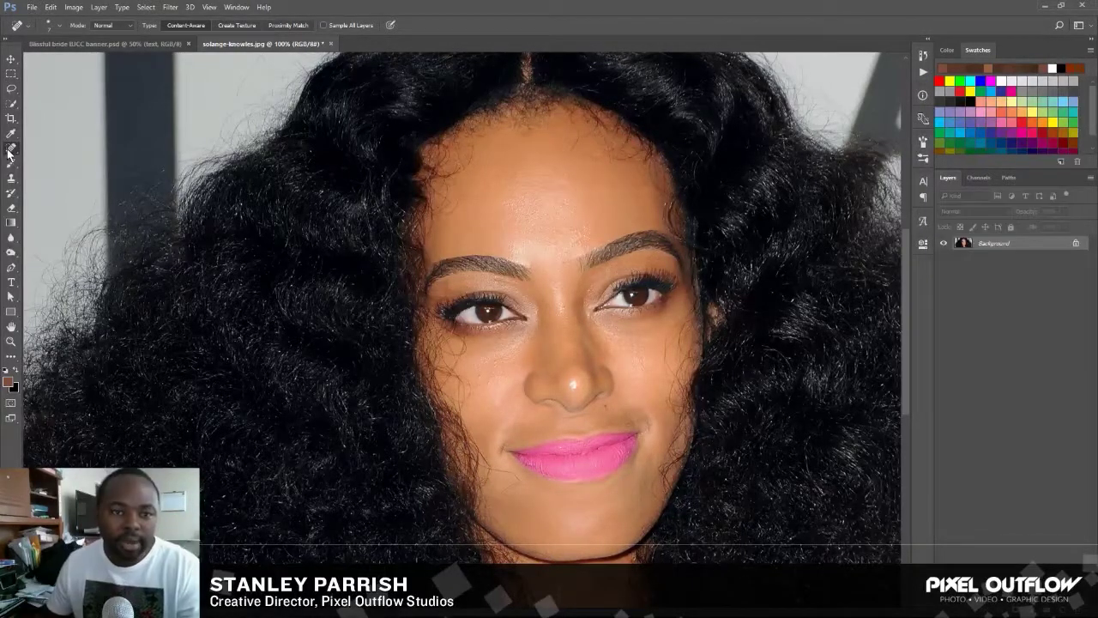
Step: Clean up the skin under both eyebrows on the Background layer with the content-aware Spot Healing Brush
right_click(12, 147)
left_click(68, 148)
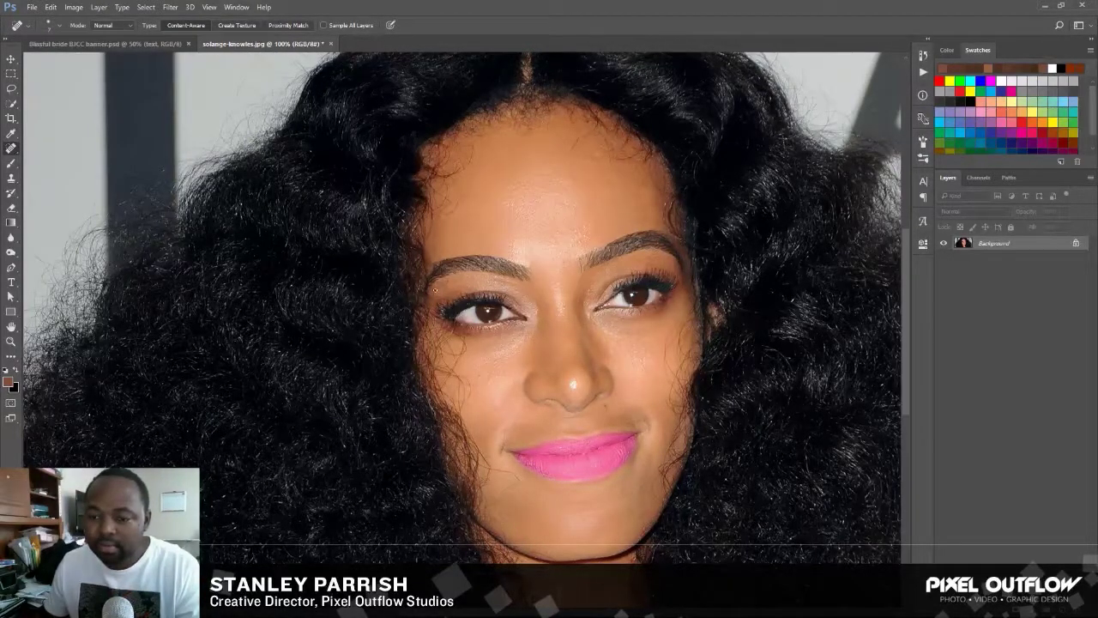
left_click_drag(488, 281, 506, 282)
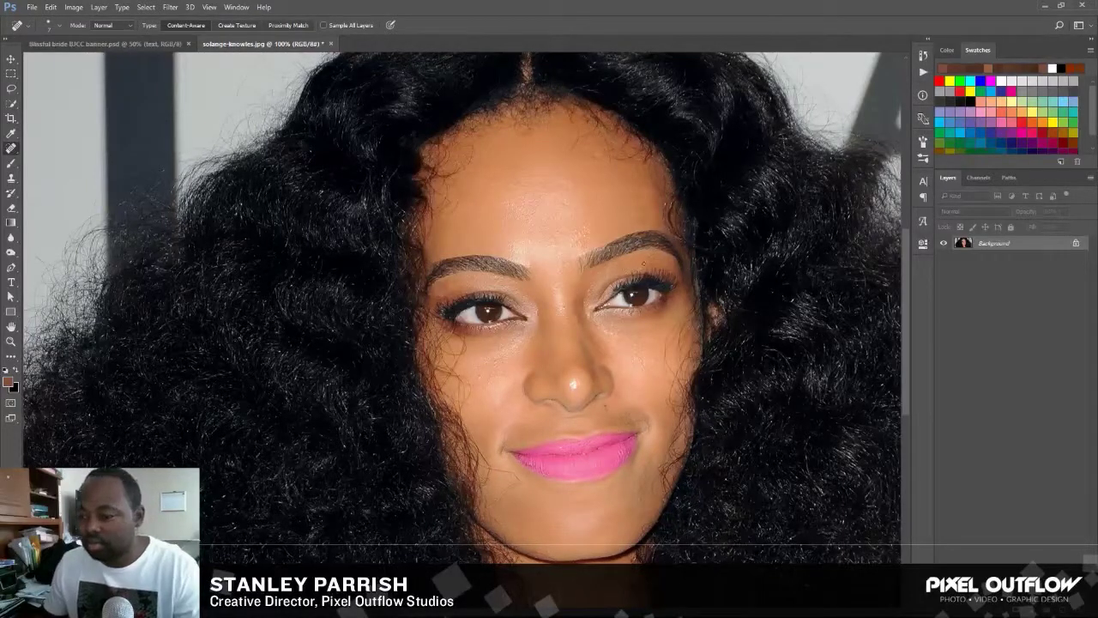
left_click_drag(646, 259, 668, 262)
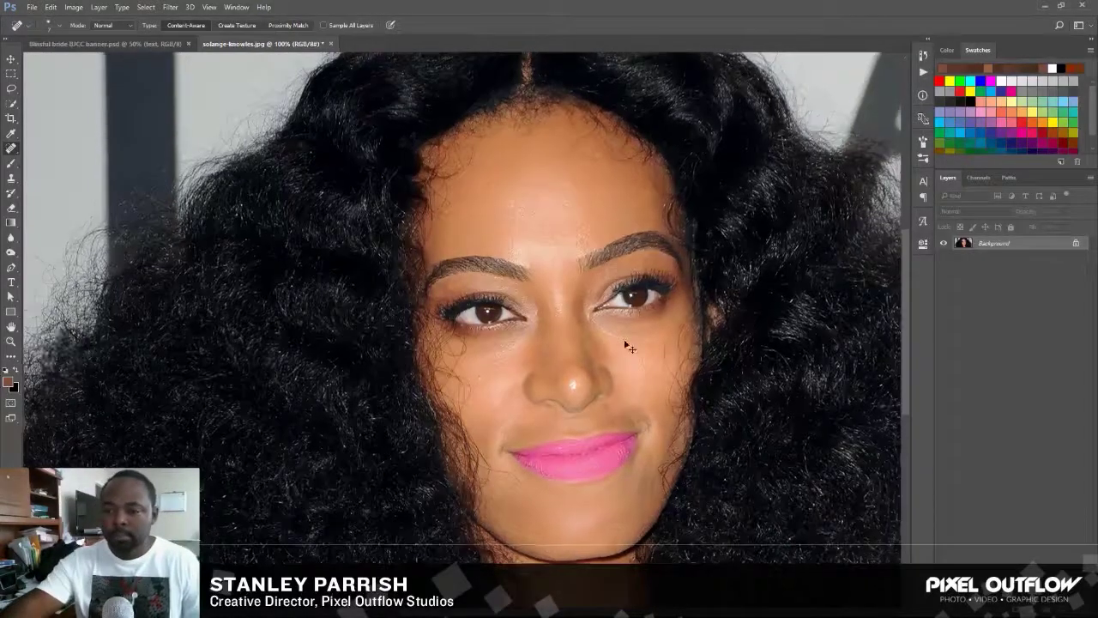
key("ctrl+minus")
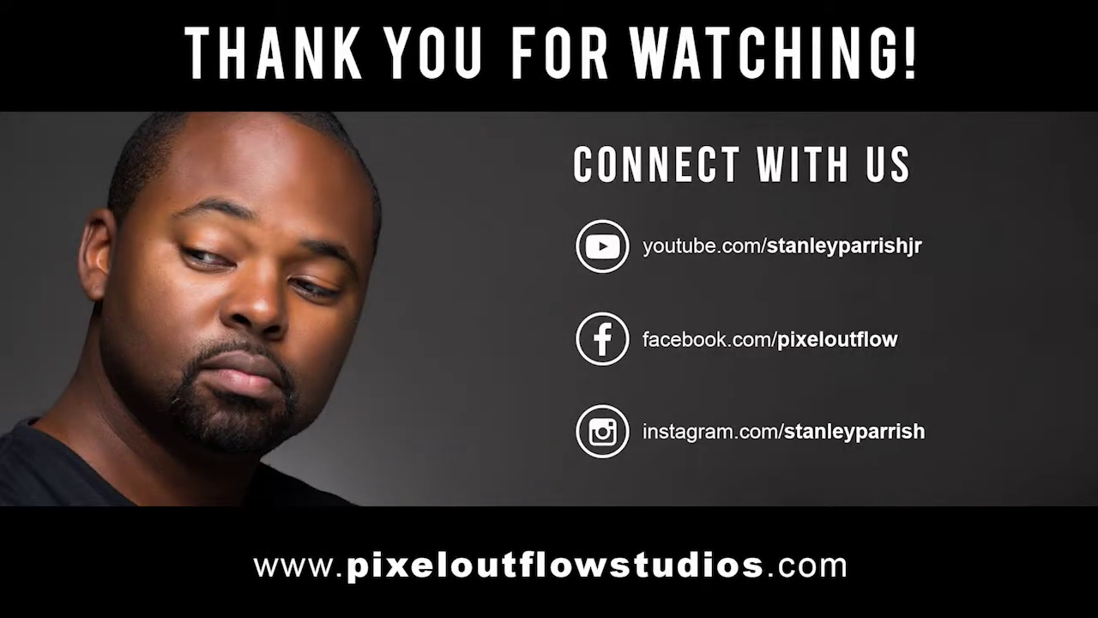